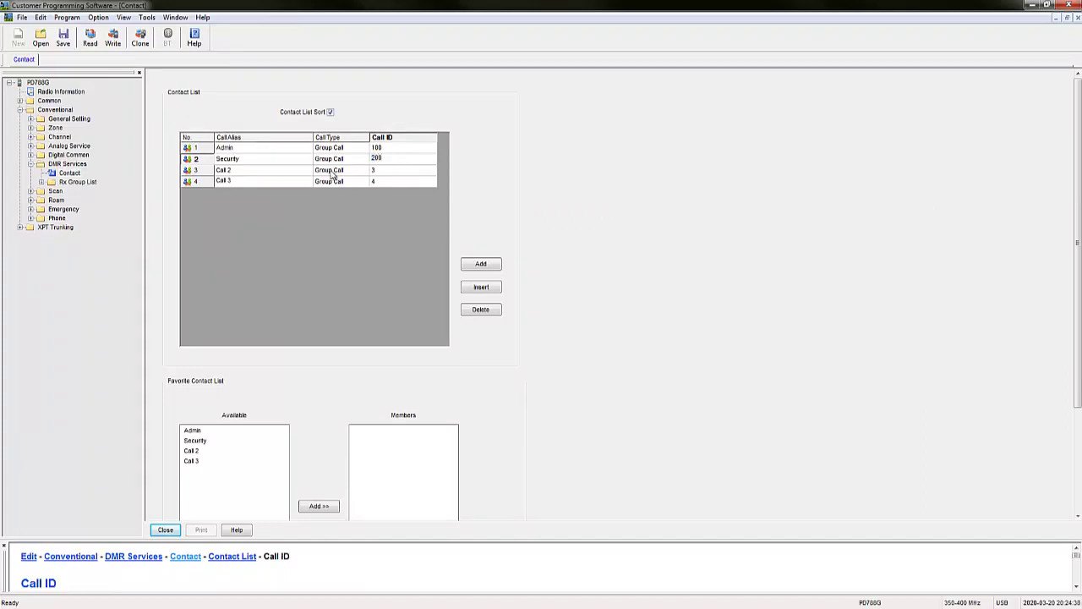
Rename the third contact in the contact list as Engineering and set its call ID to 300.
{"action": "left_click", "coordinate": [277, 169]}
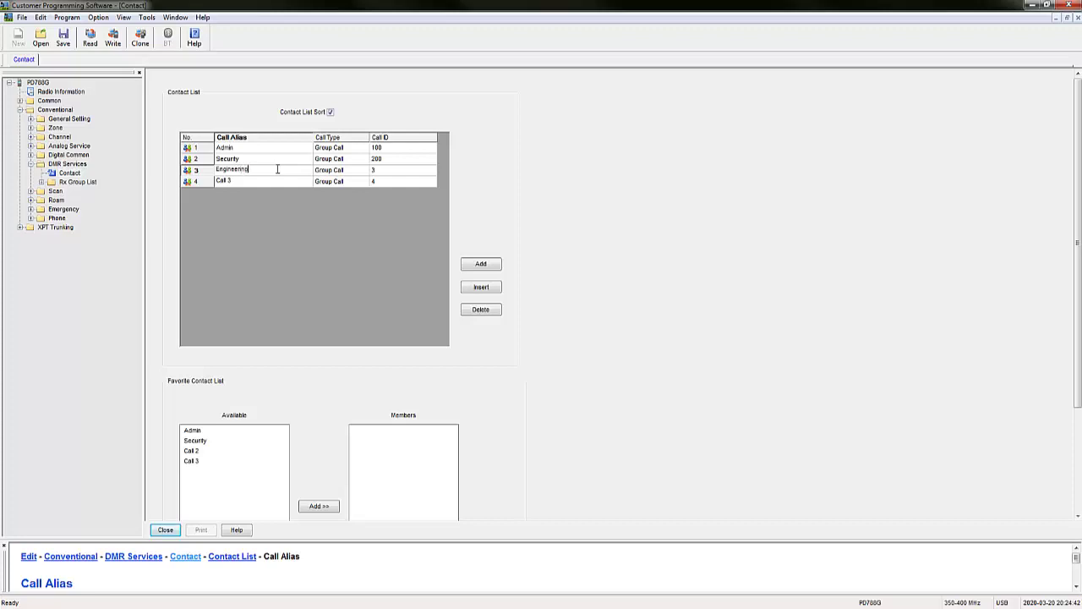
{"action": "type", "text": "Engineering"}
{"action": "left_click", "coordinate": [385, 174]}
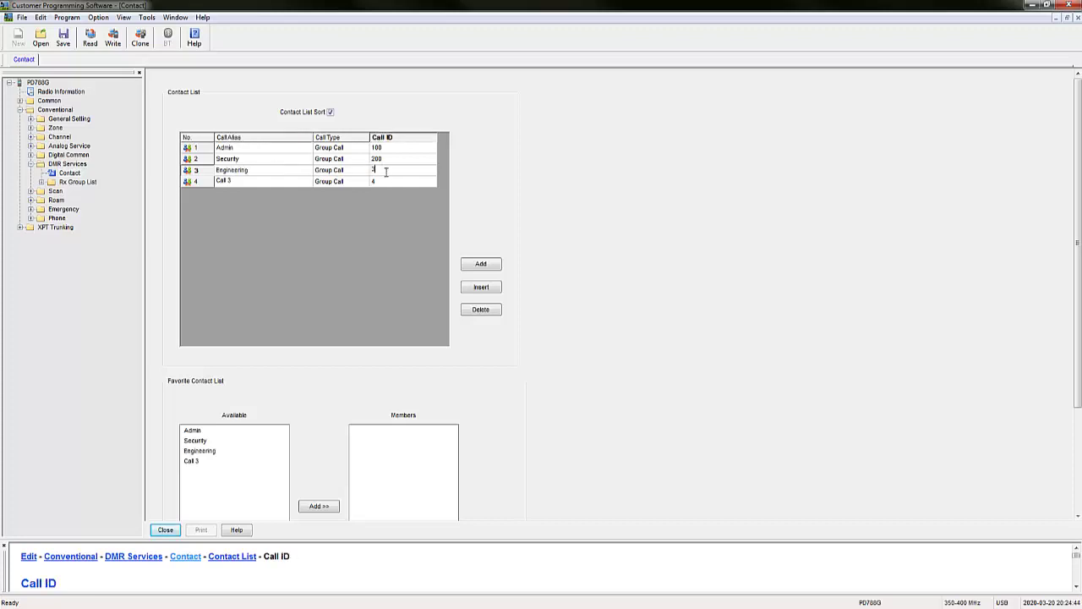
Rename the fourth contact in the contact list as Reception and set its call ID to 400.
{"action": "left_click", "coordinate": [245, 182]}
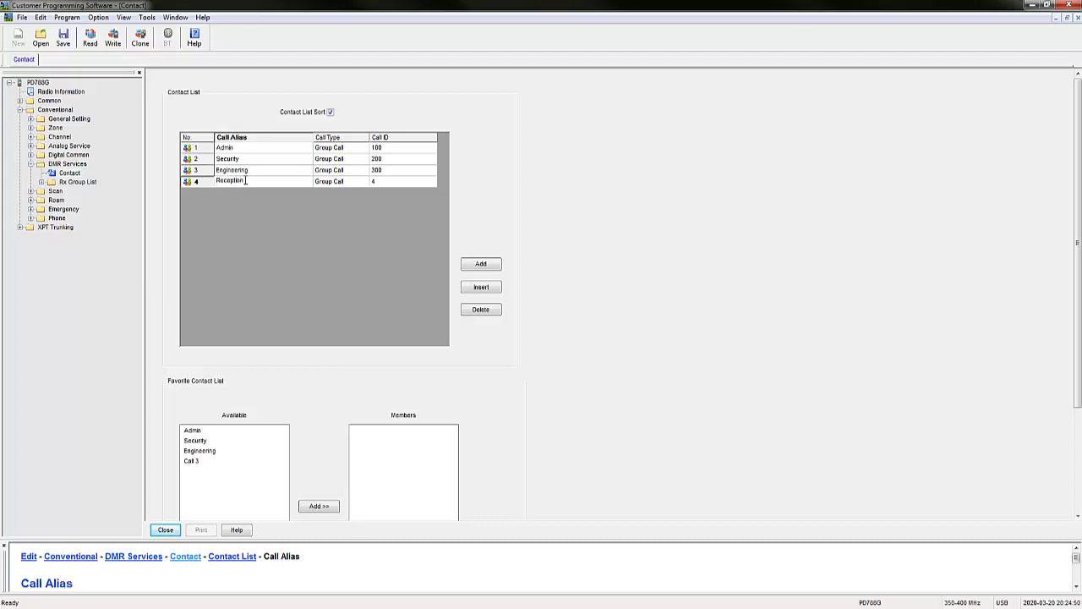
{"action": "left_click", "coordinate": [393, 180]}
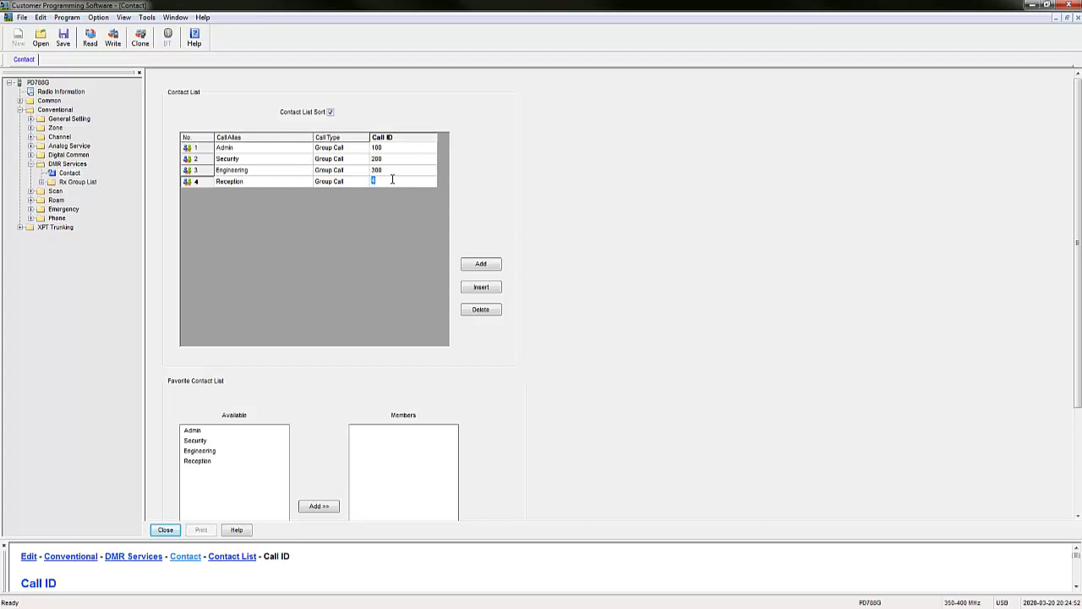
{"action": "left_click", "coordinate": [395, 245]}
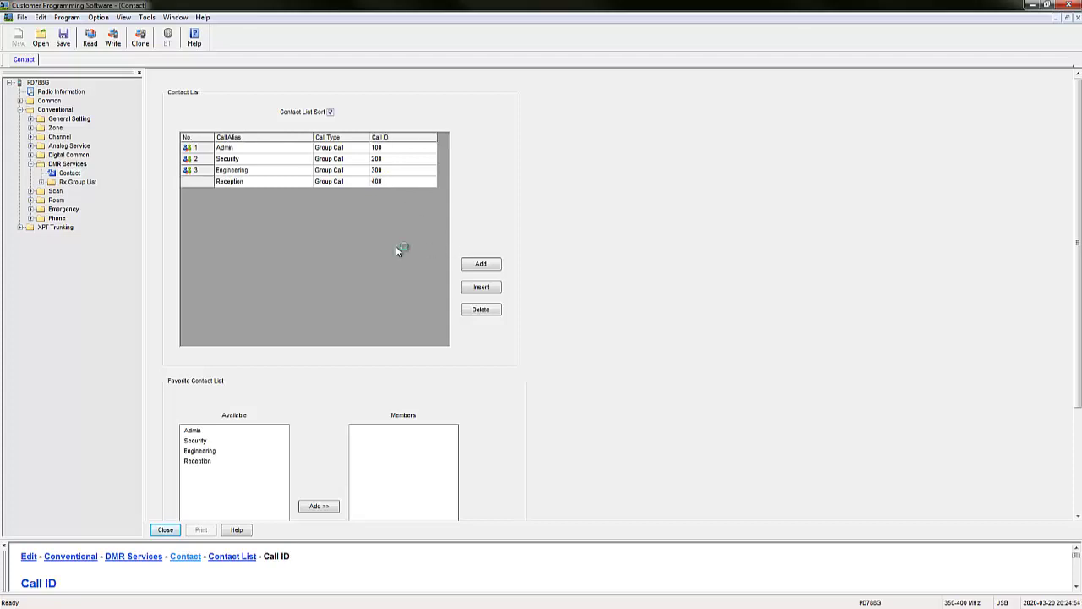
Add three more Rx group lists under DMR Services.
{"action": "left_click", "coordinate": [41, 181]}
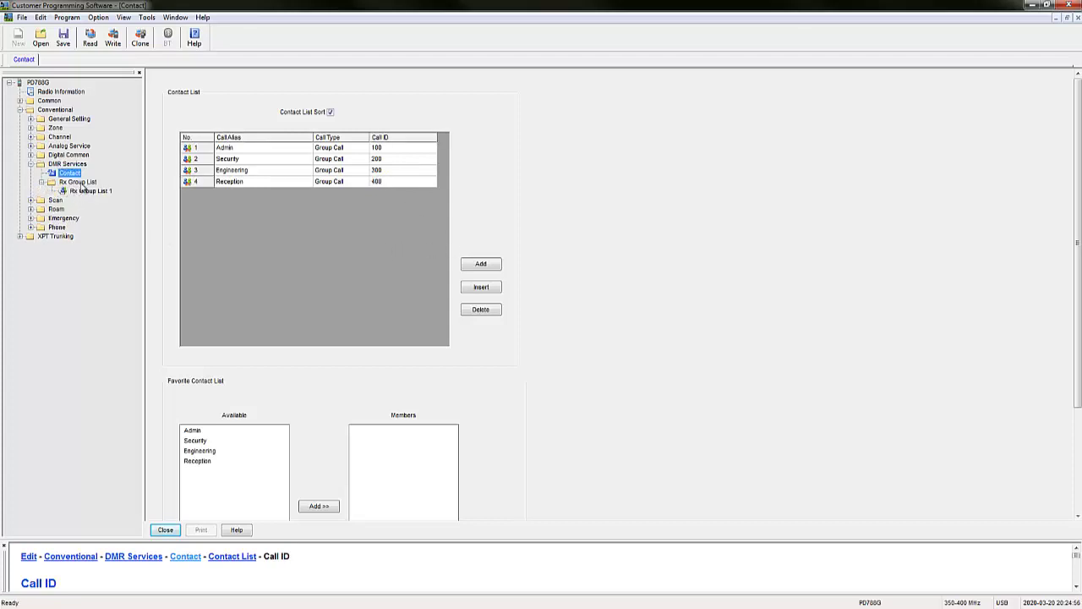
{"action": "left_click", "coordinate": [81, 183]}
{"action": "right_click", "coordinate": [85, 183]}
{"action": "left_click", "coordinate": [98, 188]}
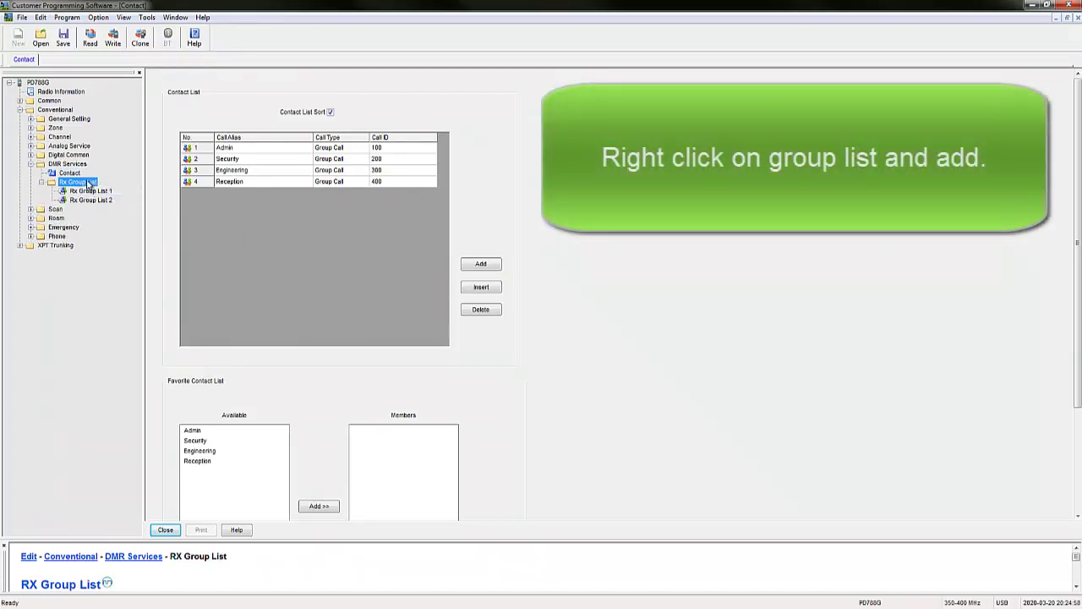
{"action": "right_click", "coordinate": [88, 182]}
{"action": "left_click", "coordinate": [98, 190]}
{"action": "right_click", "coordinate": [88, 183]}
{"action": "left_click", "coordinate": [100, 191]}
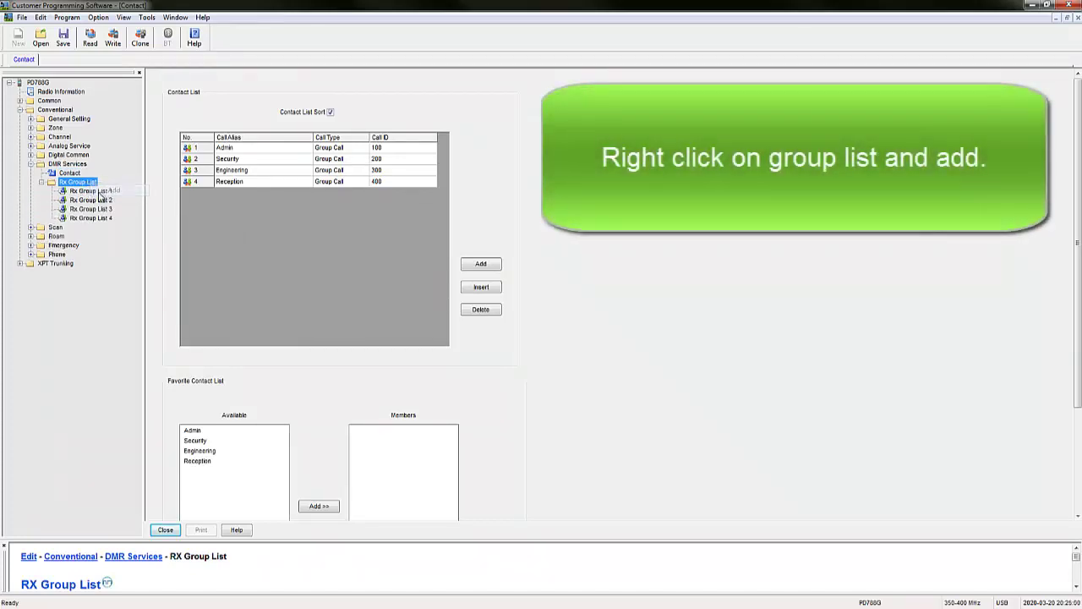
Rename Rx Group List 1 as Admin and add the Admin contact to its members.
{"action": "left_click", "coordinate": [93, 191]}
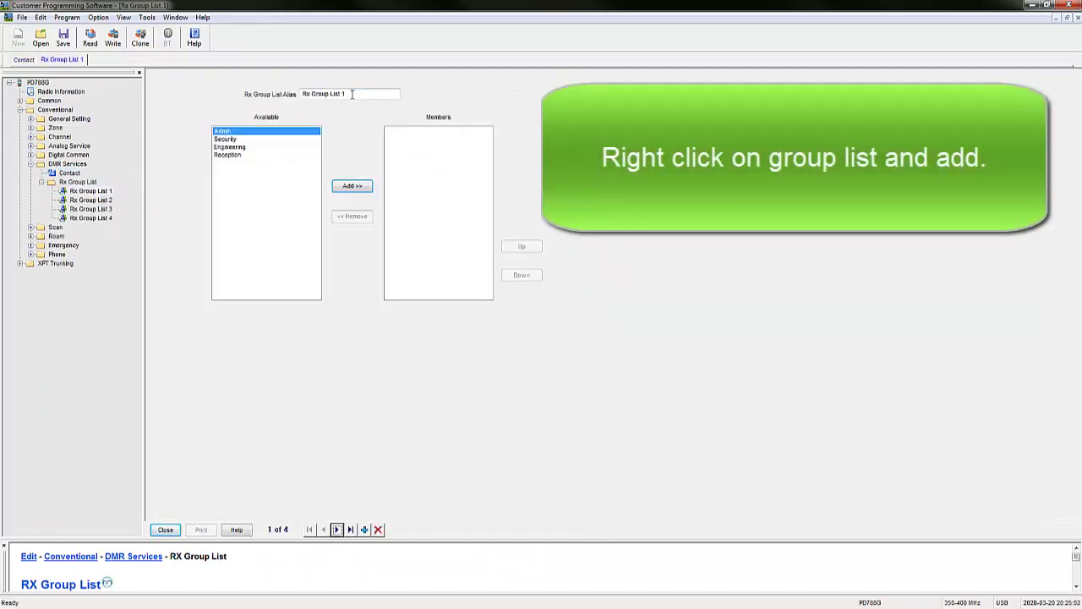
{"action": "left_click", "coordinate": [351, 94]}
{"action": "left_click_drag", "start_coordinate": [352, 94], "coordinate": [281, 98]}
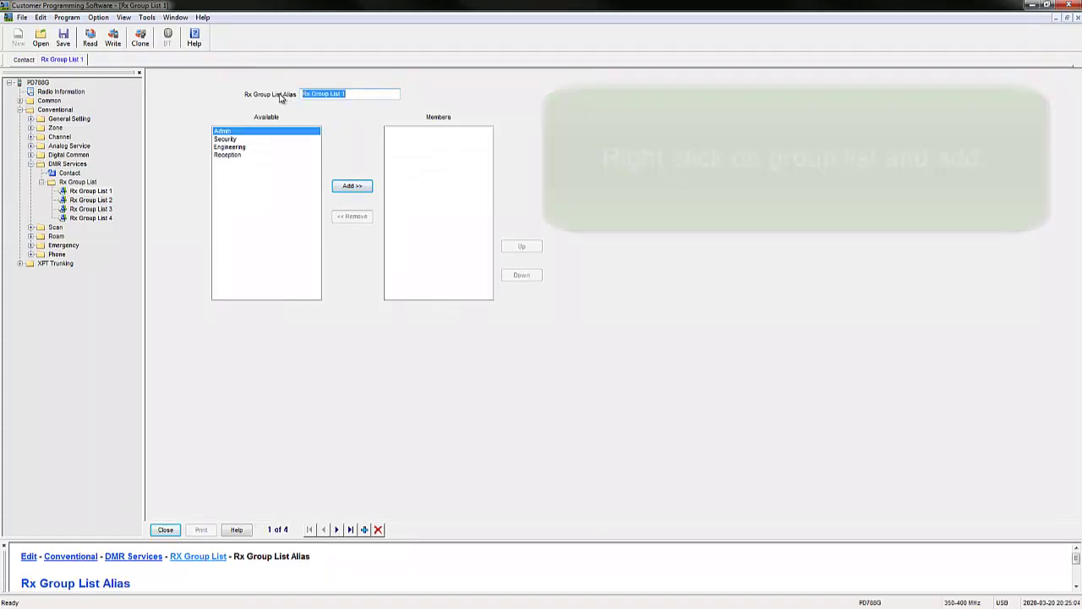
{"action": "type", "text": "Admin"}
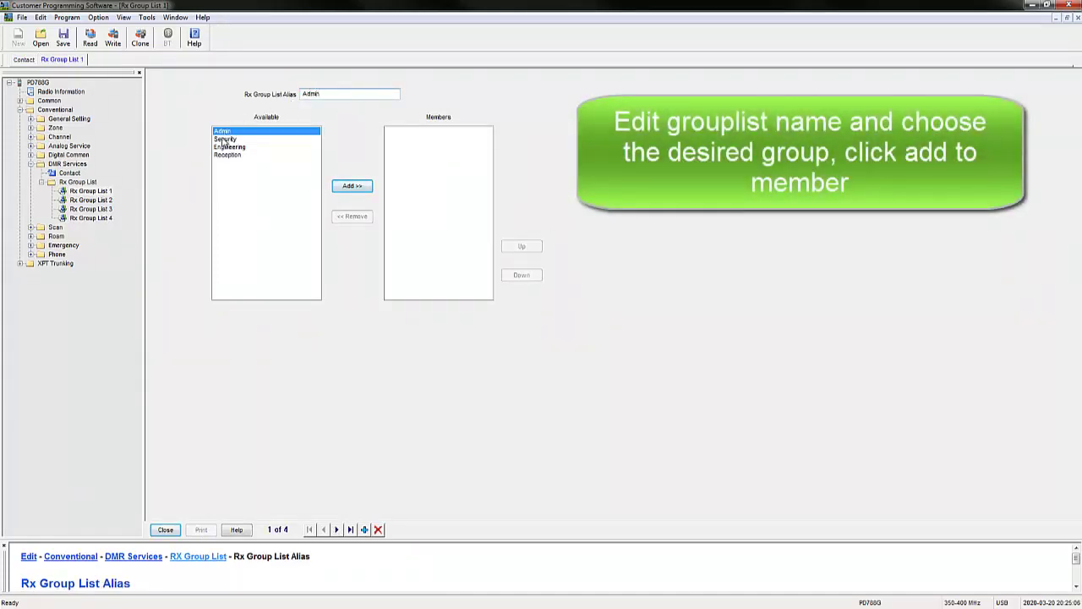
{"action": "left_click", "coordinate": [225, 138]}
{"action": "left_click", "coordinate": [225, 131]}
{"action": "left_click", "coordinate": [351, 186]}
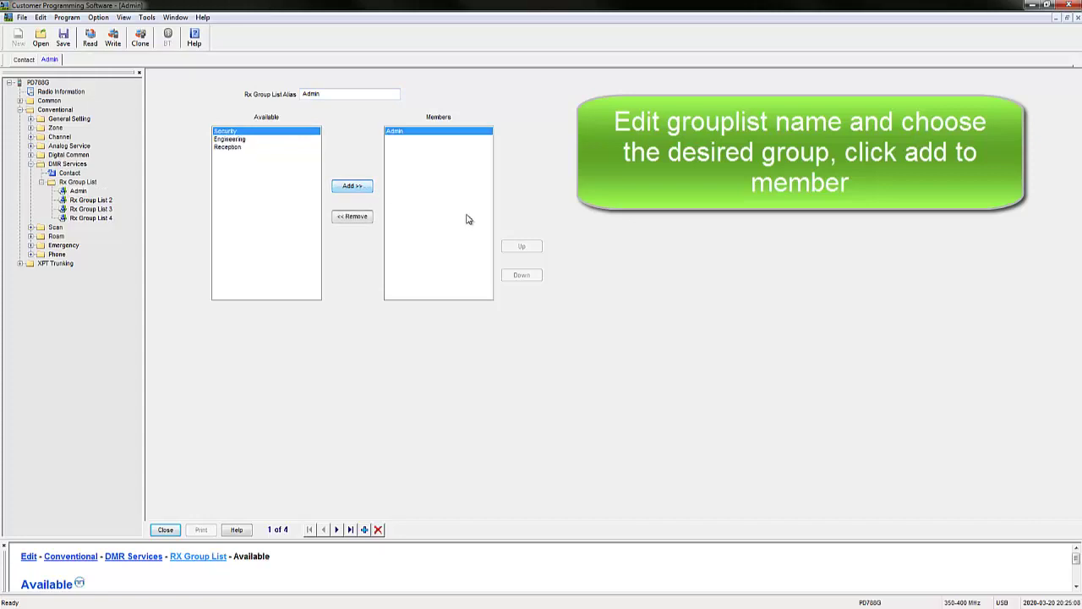
Rename Rx Group List 2 as Security and add the Security contact to its members.
{"action": "left_click", "coordinate": [93, 201]}
{"action": "left_click_drag", "start_coordinate": [354, 95], "coordinate": [294, 98]}
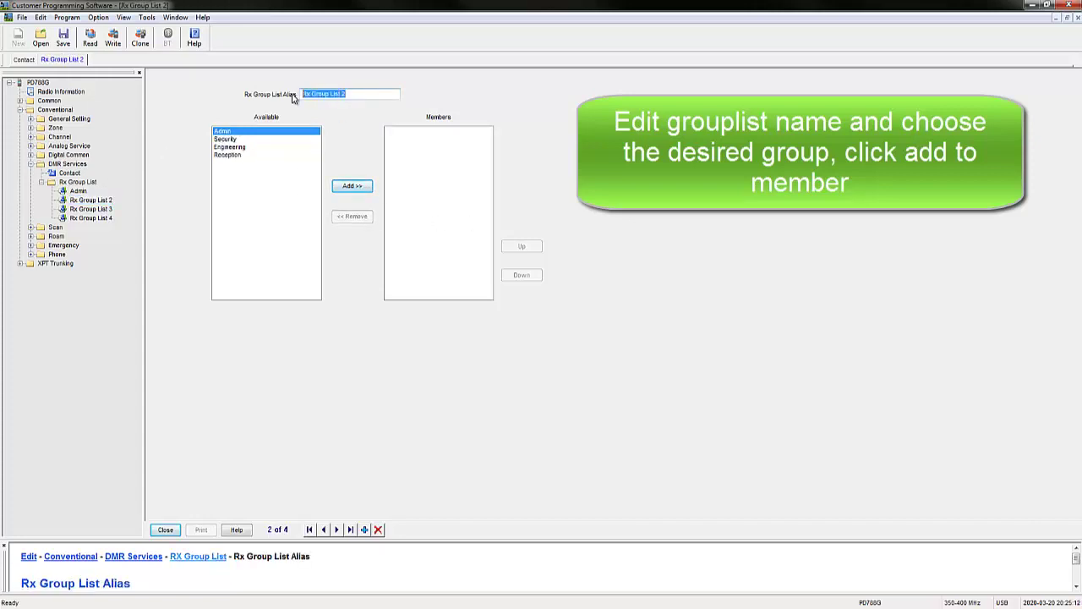
{"action": "type", "text": "Security"}
{"action": "left_click", "coordinate": [242, 139]}
{"action": "left_click", "coordinate": [352, 188]}
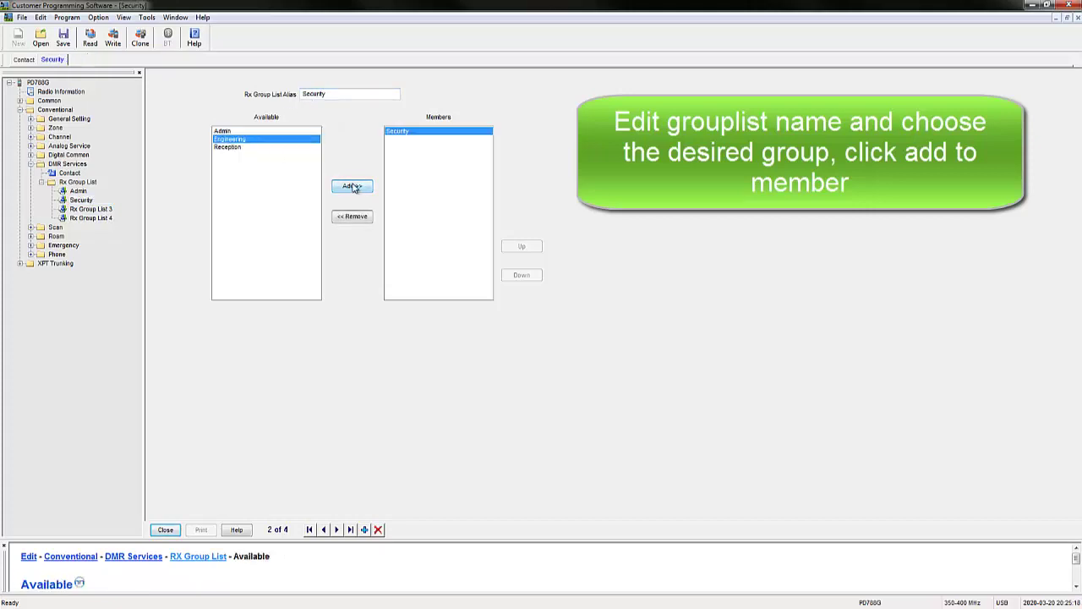
Rename Rx Group List 3 as Engineering and add the Engineering contact to its members.
{"action": "left_click", "coordinate": [91, 210]}
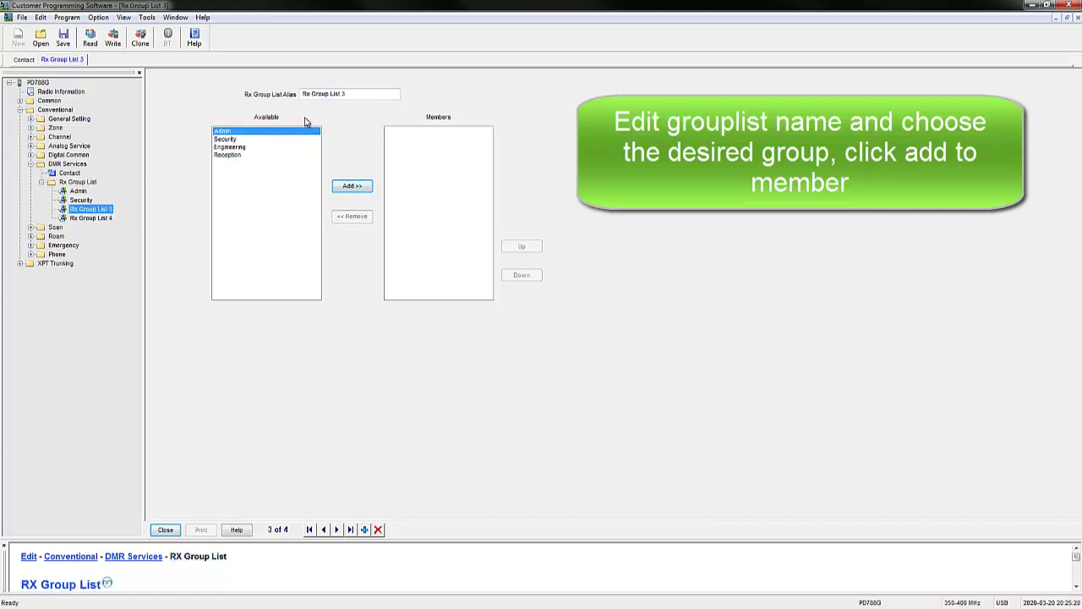
{"action": "left_click_drag", "start_coordinate": [354, 99], "coordinate": [290, 98]}
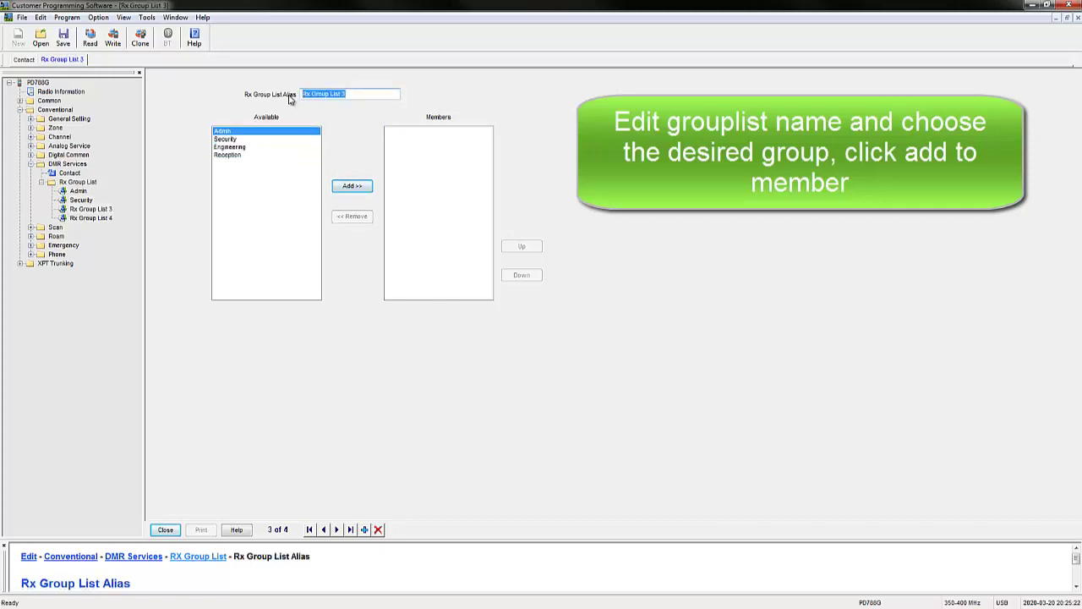
{"action": "type", "text": "Engineering"}
{"action": "left_click", "coordinate": [229, 148]}
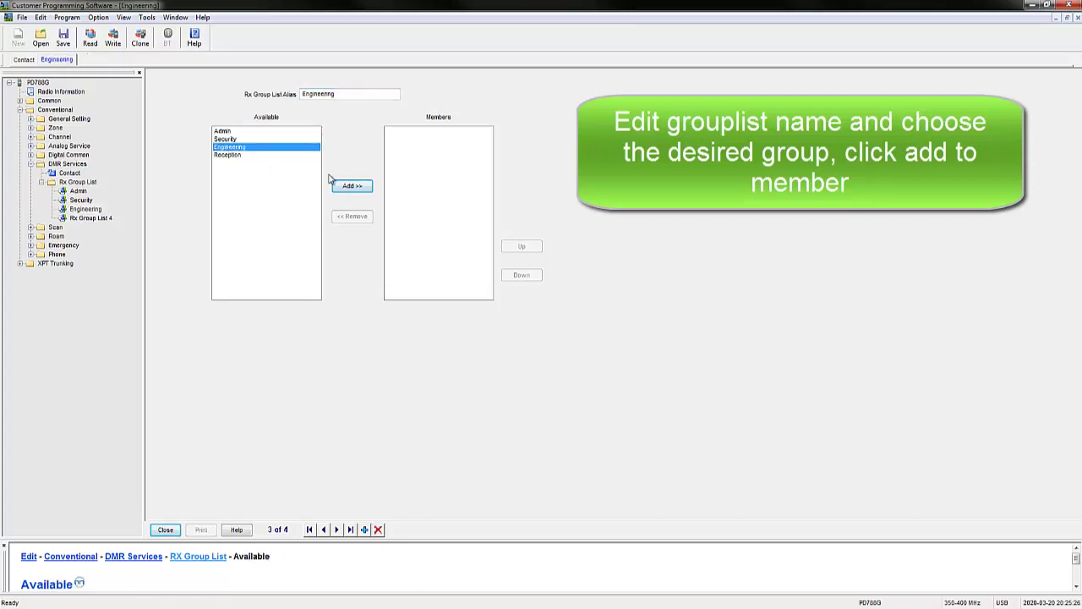
{"action": "left_click", "coordinate": [353, 187]}
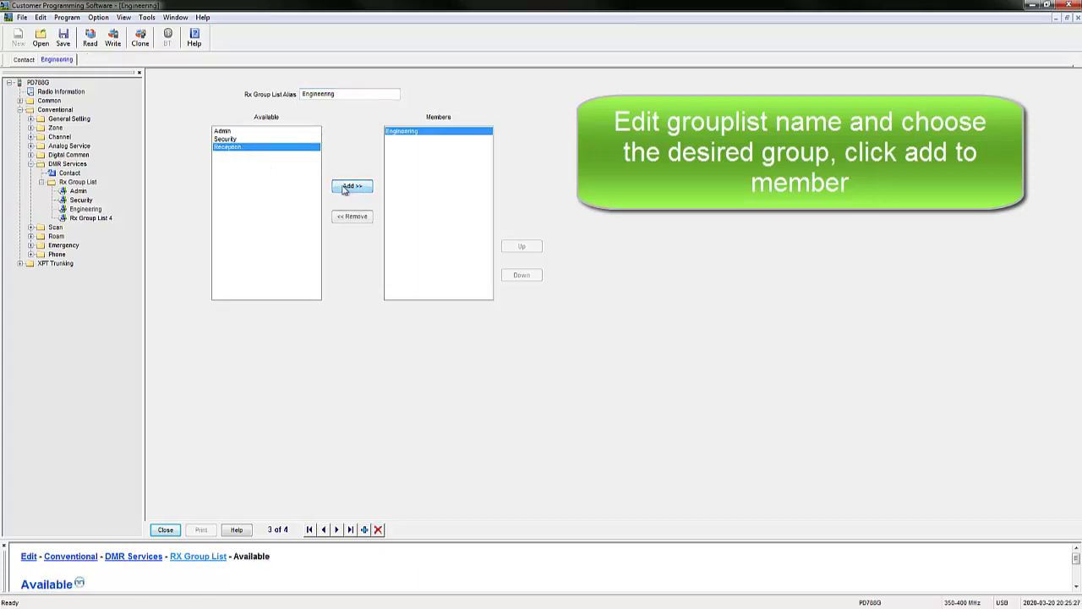
Rename Rx Group List 4 as Reception and add the Reception contact to its members.
{"action": "left_click", "coordinate": [90, 219]}
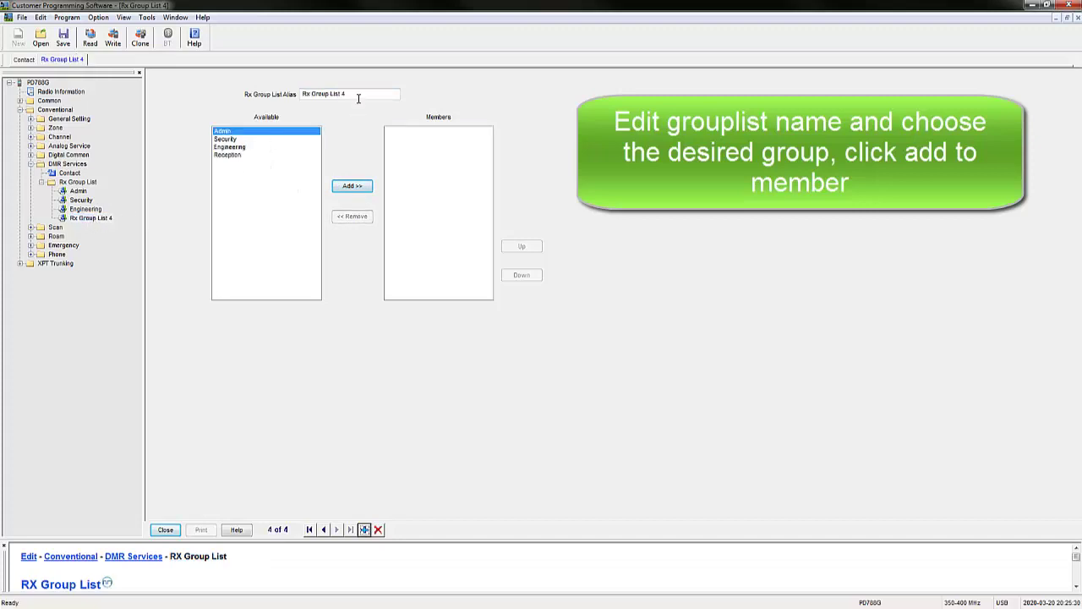
{"action": "left_click_drag", "start_coordinate": [358, 99], "coordinate": [276, 101]}
{"action": "type", "text": "R"}
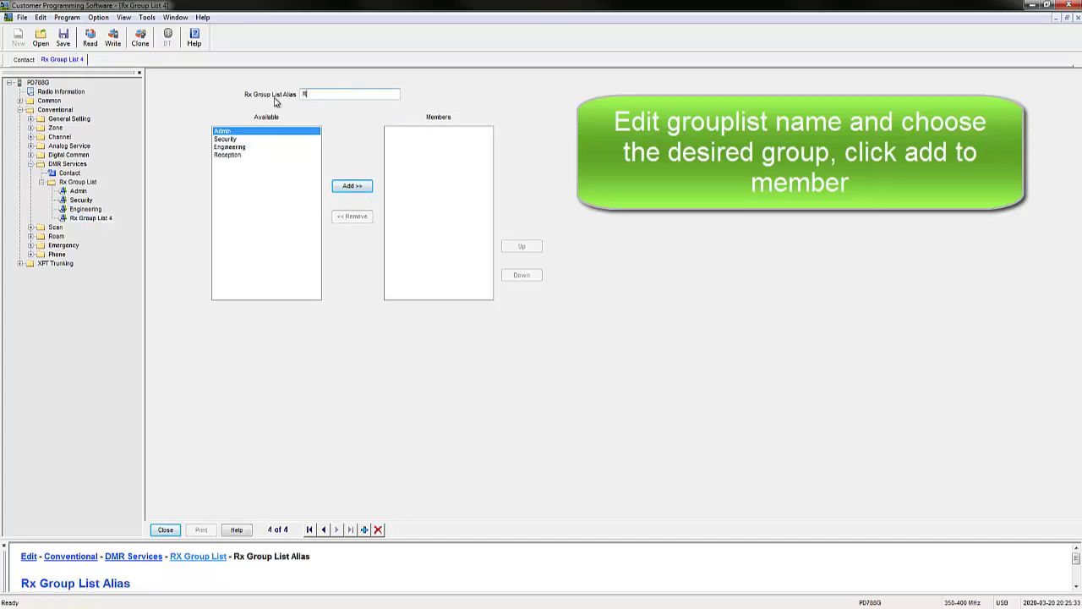
{"action": "type", "text": "eception"}
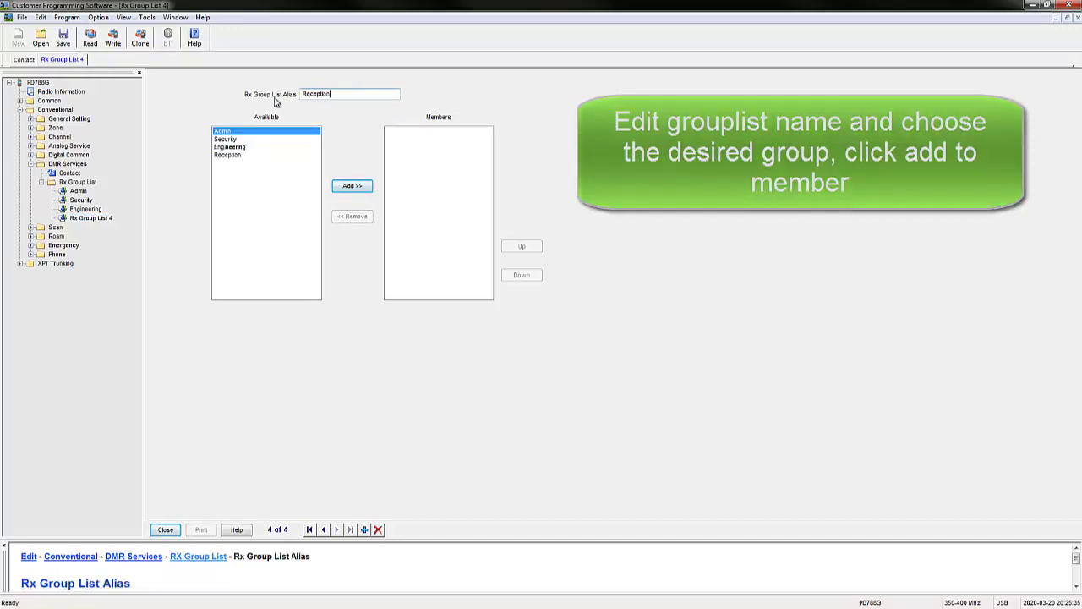
{"action": "left_click", "coordinate": [235, 156]}
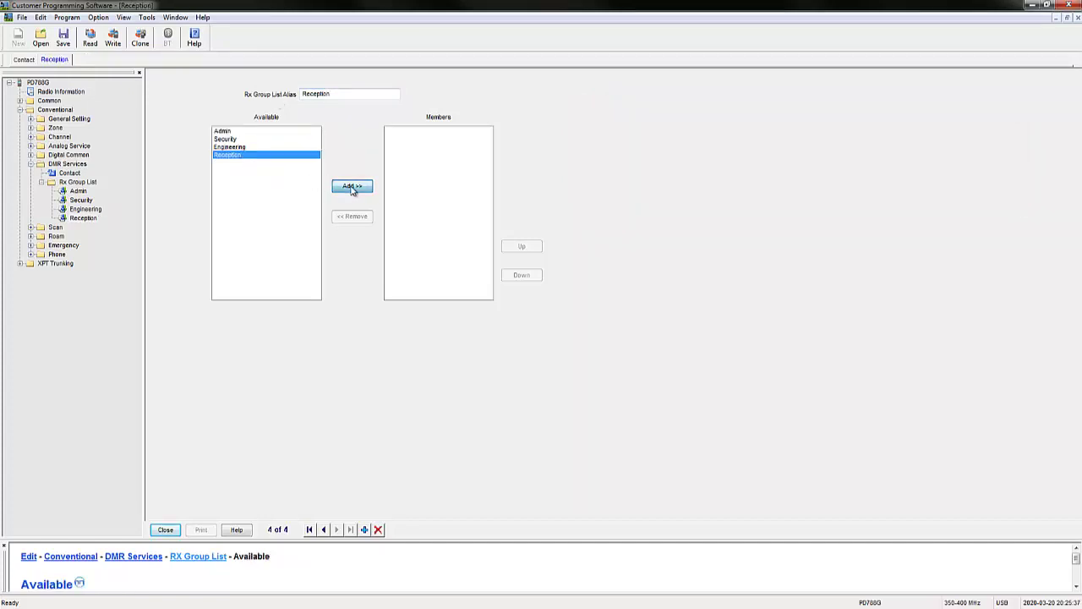
{"action": "left_click", "coordinate": [353, 189]}
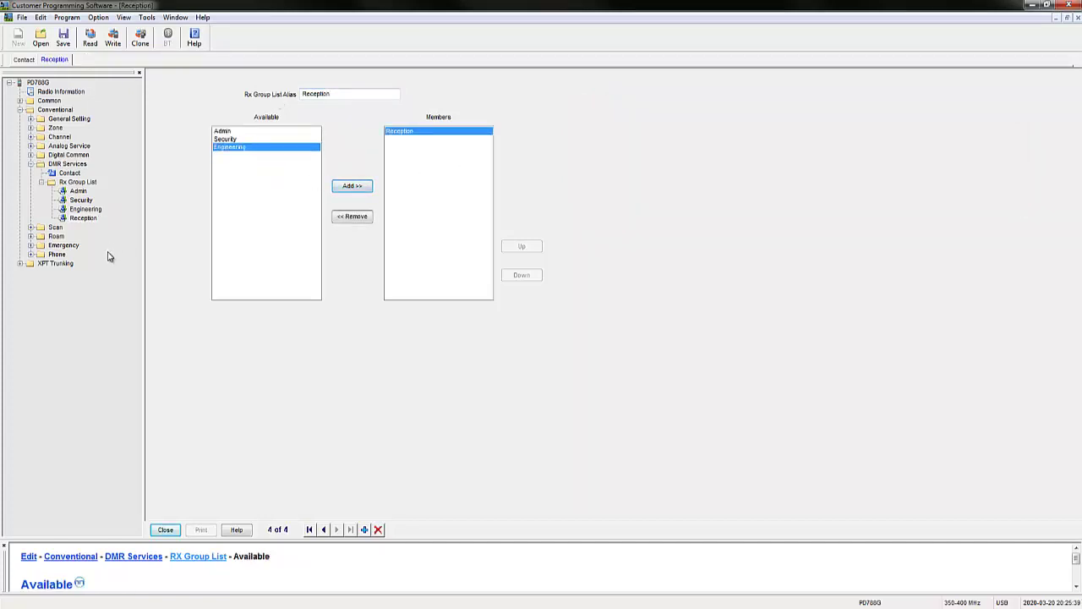
{"action": "left_click", "coordinate": [100, 218]}
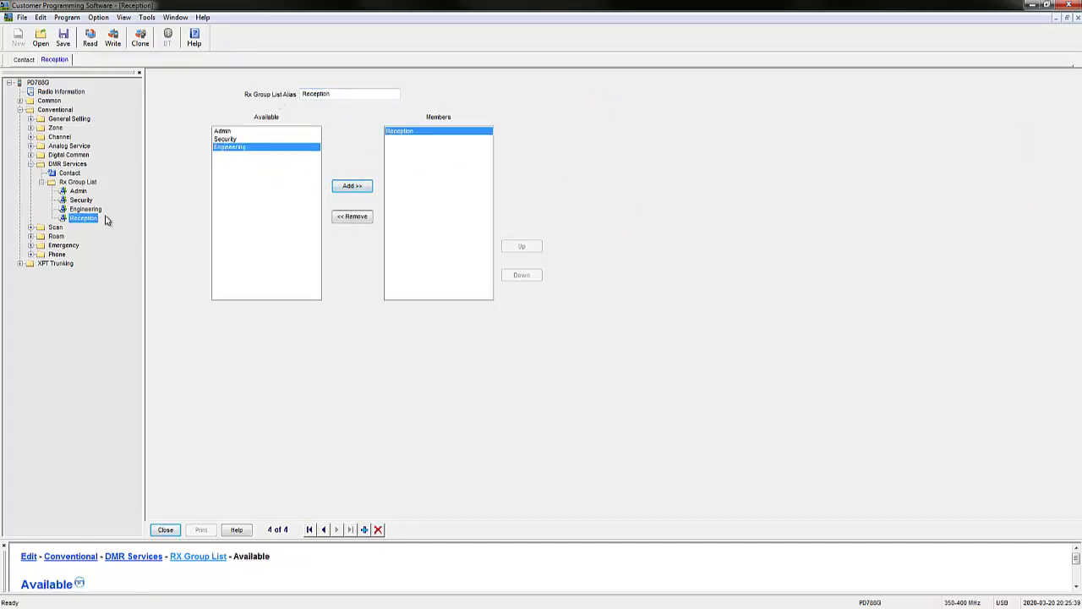
Add one more digital channel to the existing conventional digital channels.
{"action": "left_click", "coordinate": [31, 136]}
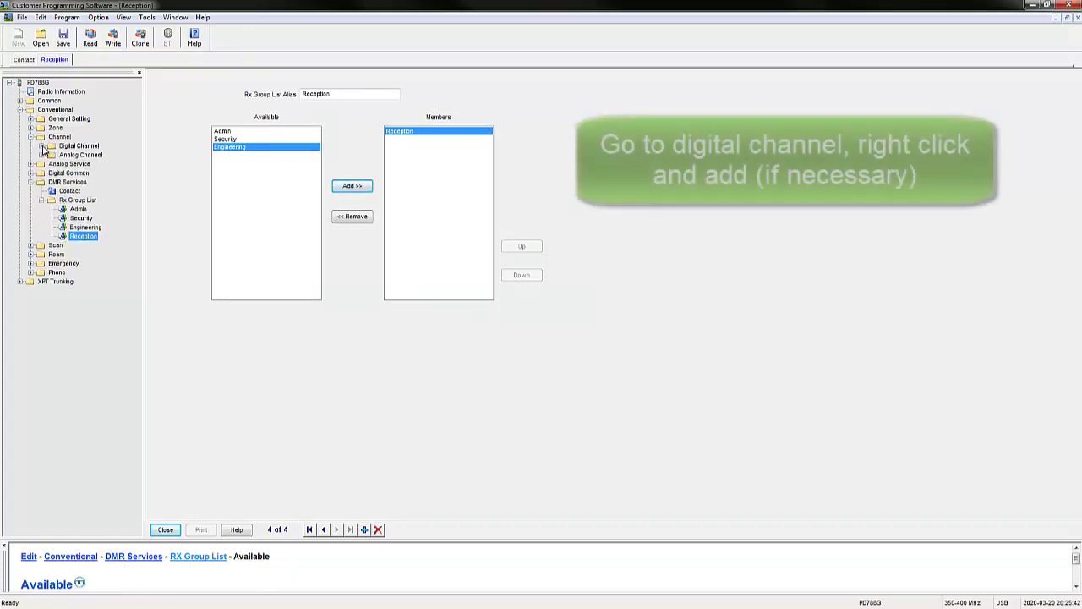
{"action": "left_click", "coordinate": [42, 146]}
{"action": "right_click", "coordinate": [95, 147]}
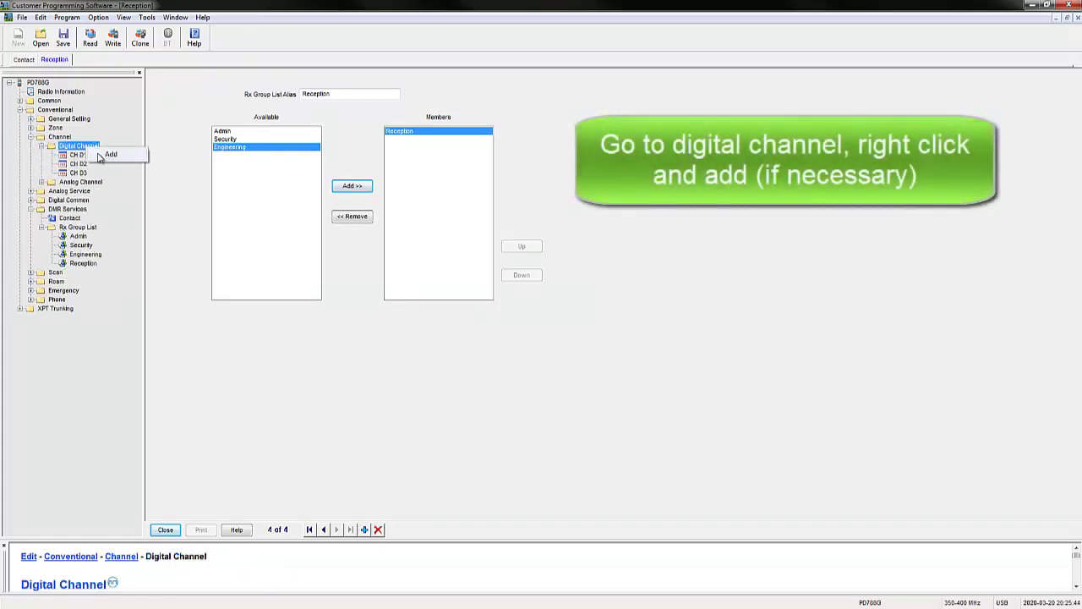
{"action": "left_click", "coordinate": [109, 155]}
Rename digital channel CH D1 as Admin and set both its Tx contact name and Rx group list to Admin.
{"action": "left_click", "coordinate": [83, 155]}
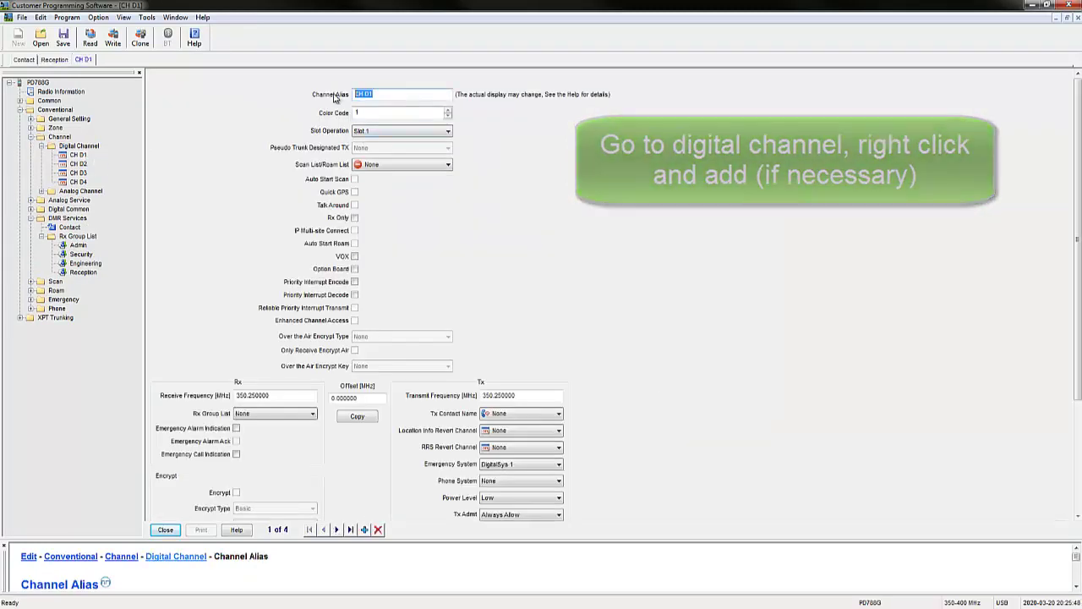
{"action": "type", "text": "Ad"}
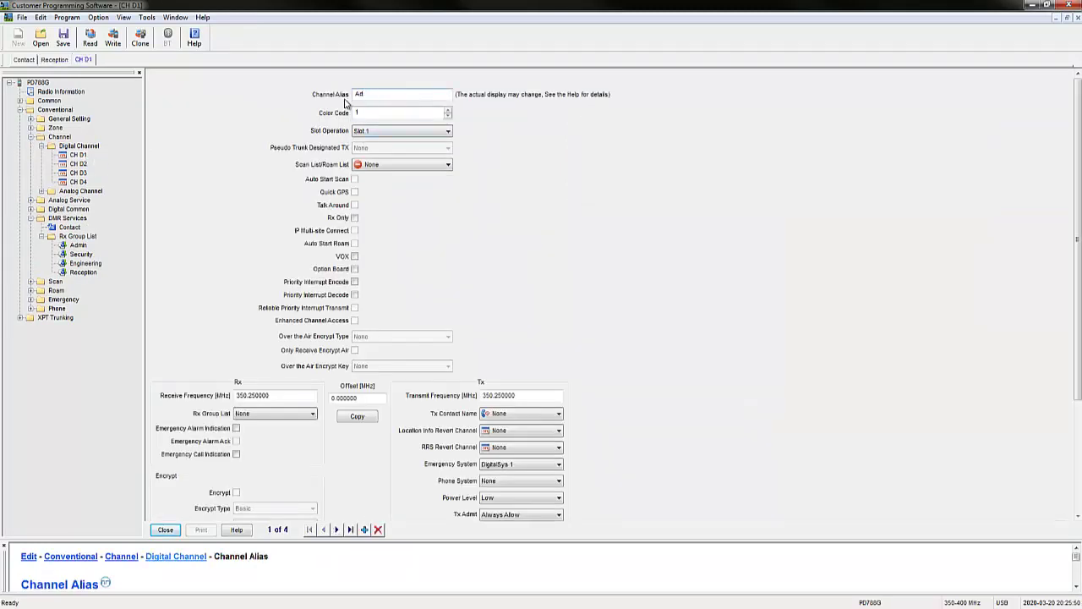
{"action": "type", "text": "min"}
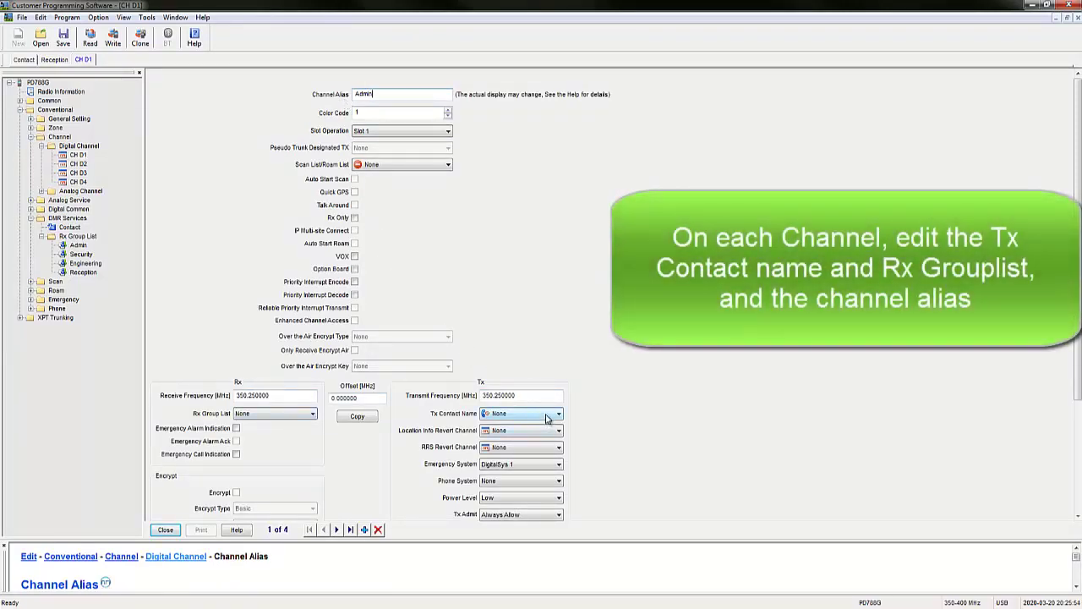
{"action": "left_click", "coordinate": [549, 413]}
{"action": "left_click", "coordinate": [545, 429]}
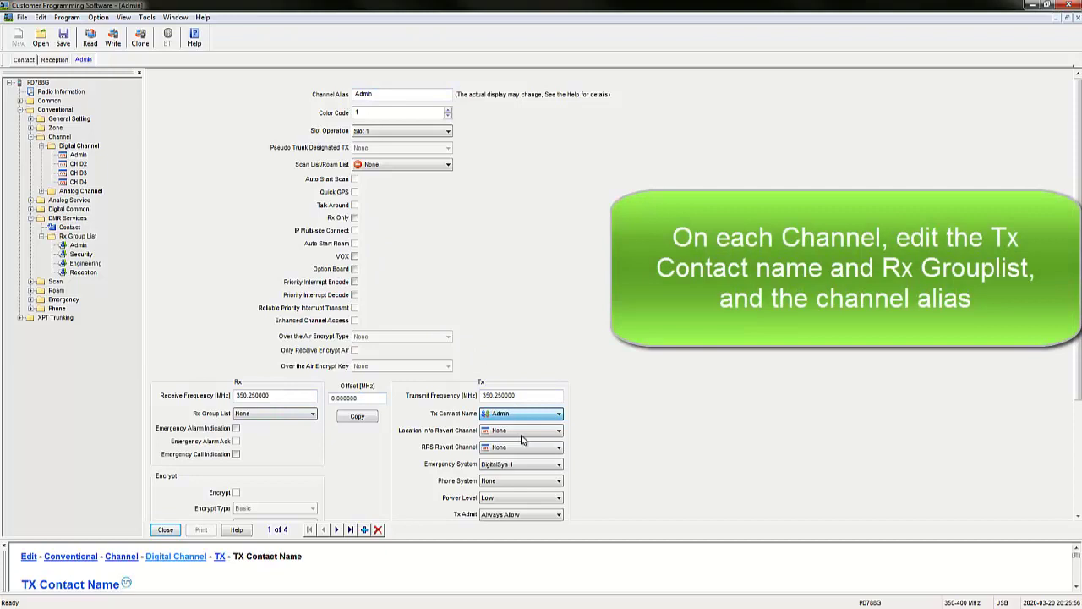
{"action": "left_click", "coordinate": [312, 413]}
{"action": "left_click", "coordinate": [296, 434]}
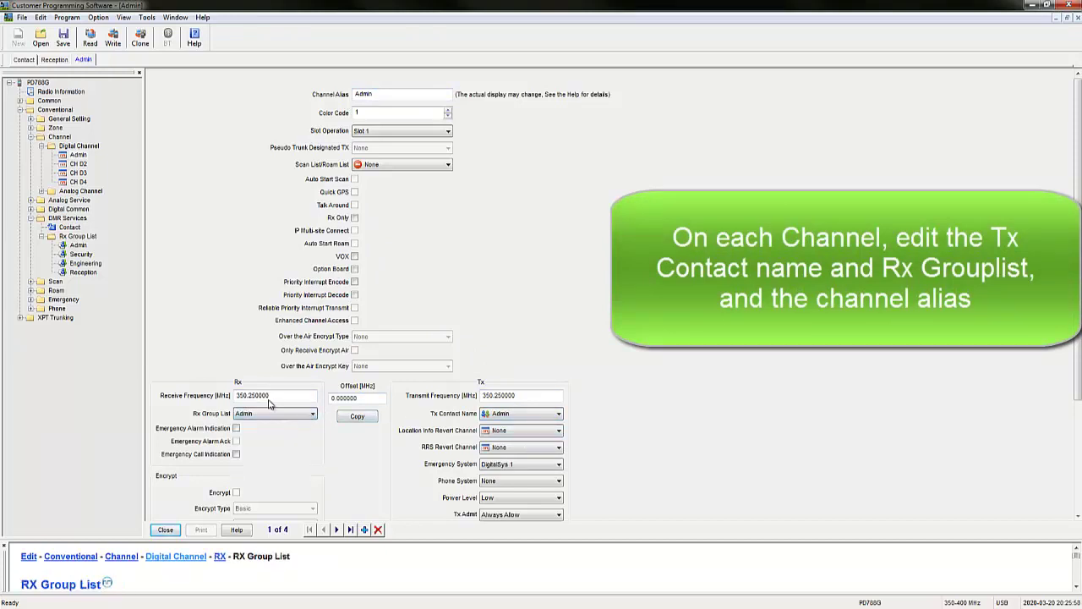
Rename digital channel CH D2 as Security and set both its Tx contact name and Rx group list to Security.
{"action": "left_click", "coordinate": [77, 164]}
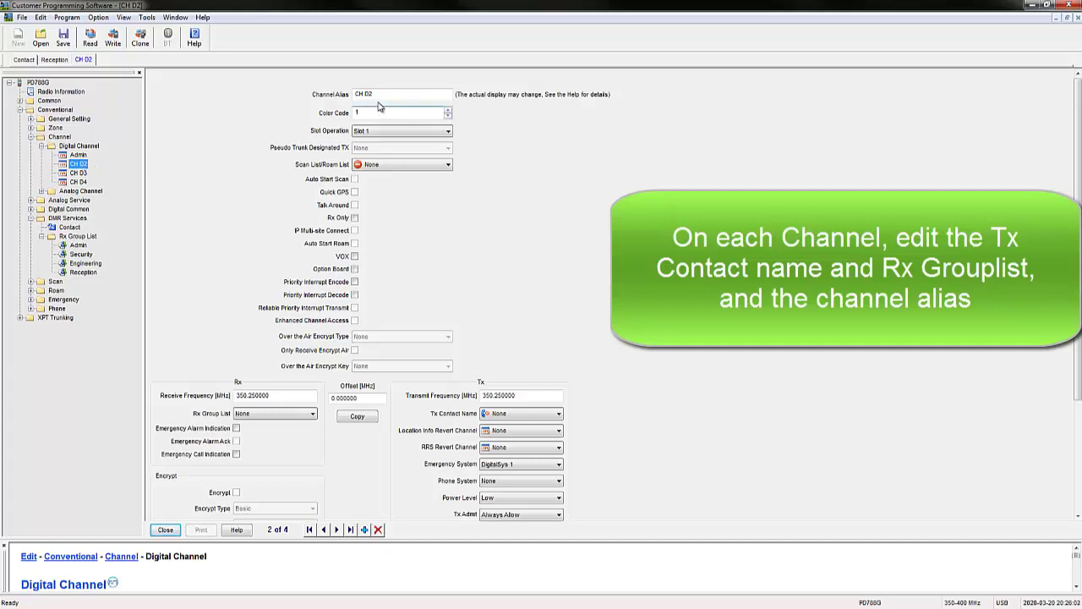
{"action": "left_click_drag", "start_coordinate": [387, 93], "coordinate": [339, 97]}
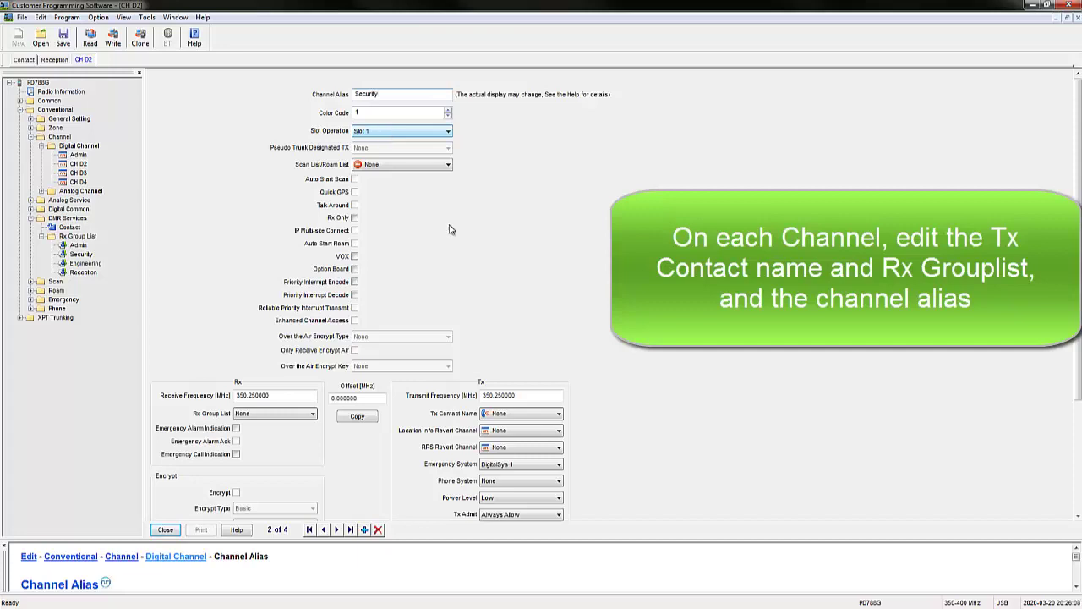
{"action": "left_click", "coordinate": [546, 414]}
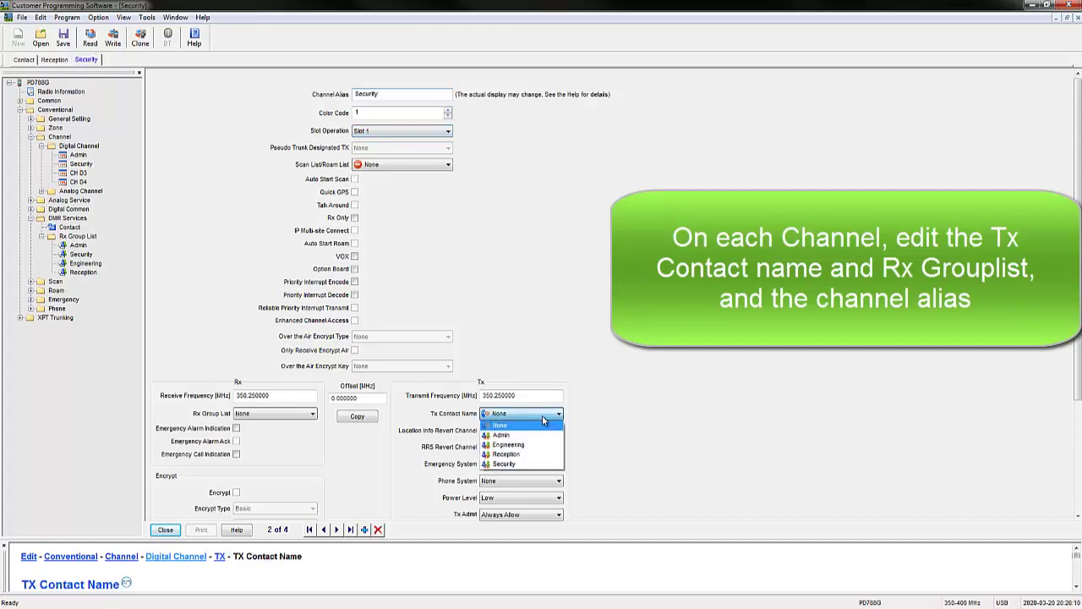
{"action": "left_click", "coordinate": [523, 464]}
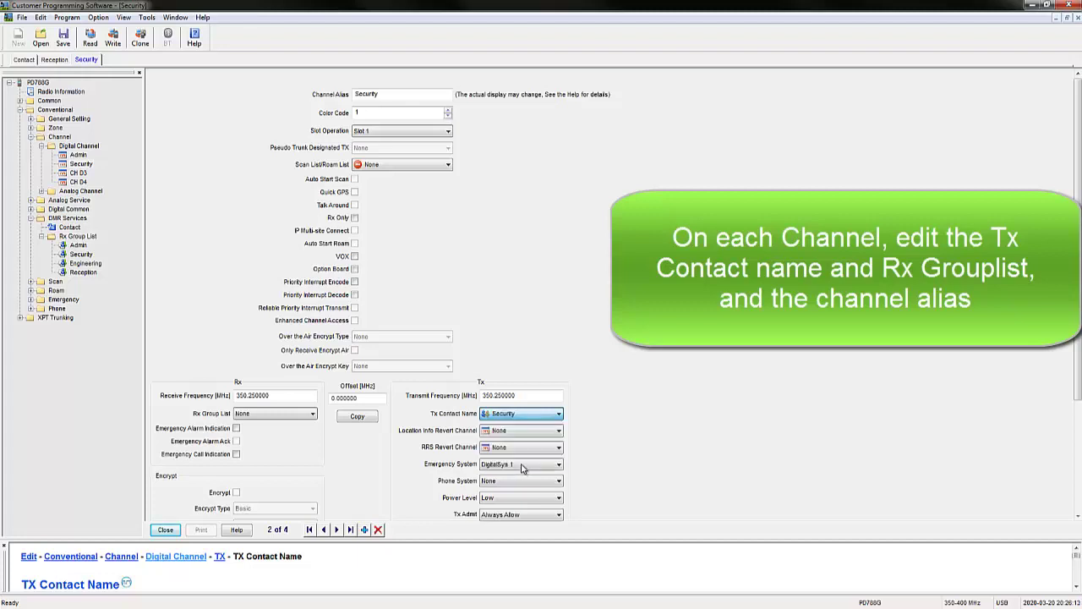
{"action": "left_click", "coordinate": [313, 417]}
{"action": "left_click", "coordinate": [290, 448]}
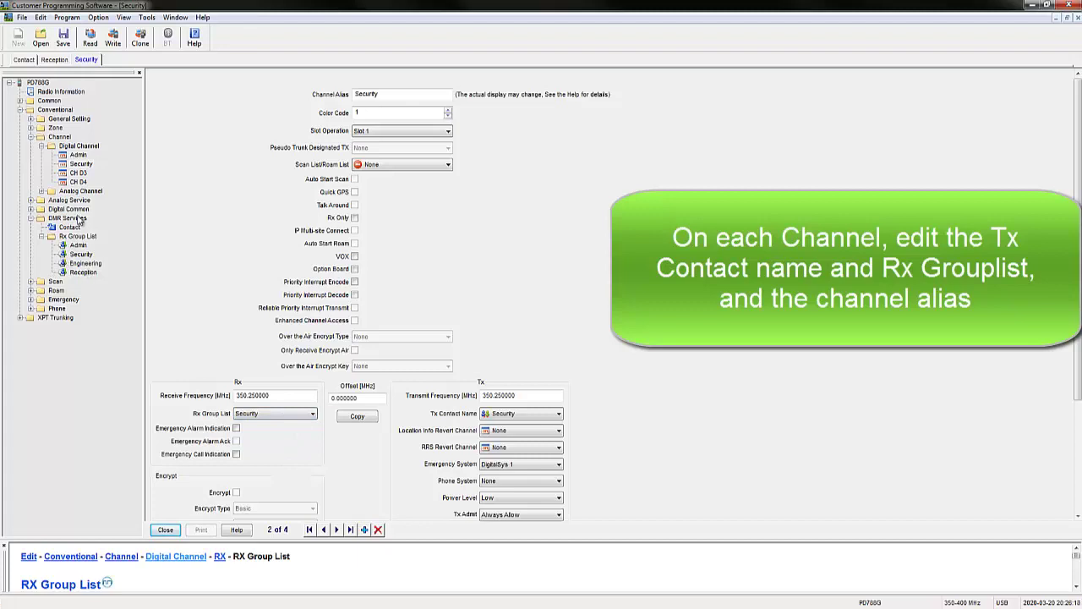
Rename digital channel CH D3 as Engineering and set both its Tx contact name and Rx group list to Engineering.
{"action": "left_click", "coordinate": [78, 173]}
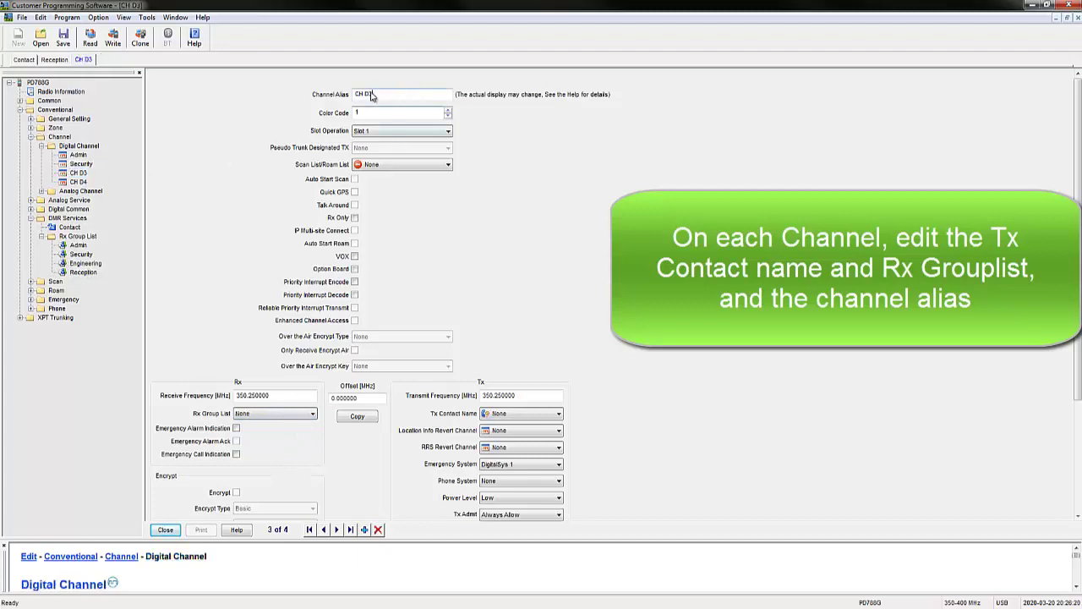
{"action": "left_click_drag", "start_coordinate": [372, 96], "coordinate": [338, 97]}
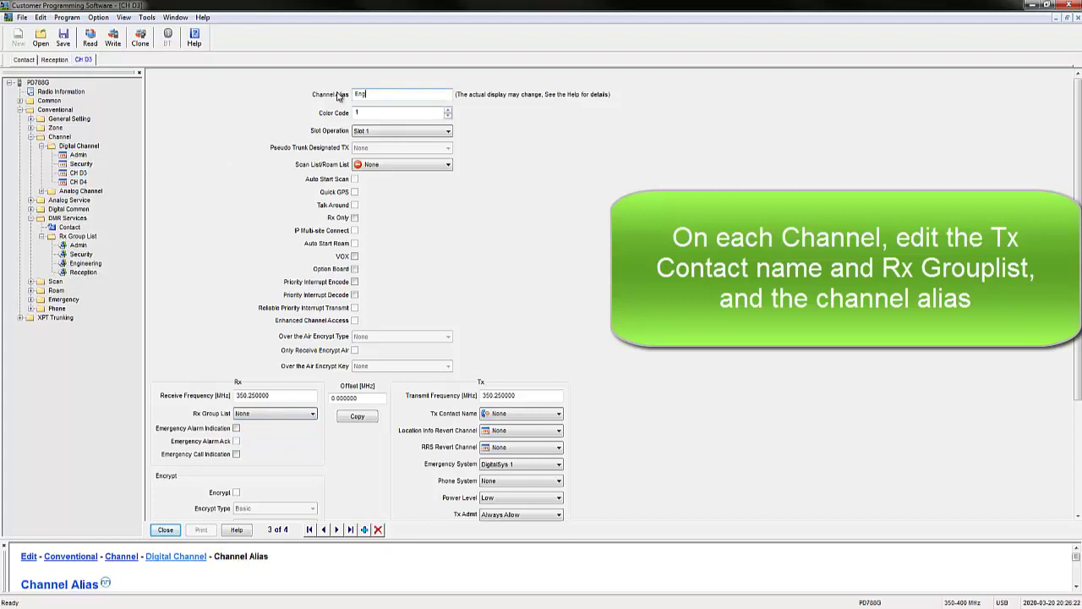
{"action": "type", "text": "Engineering"}
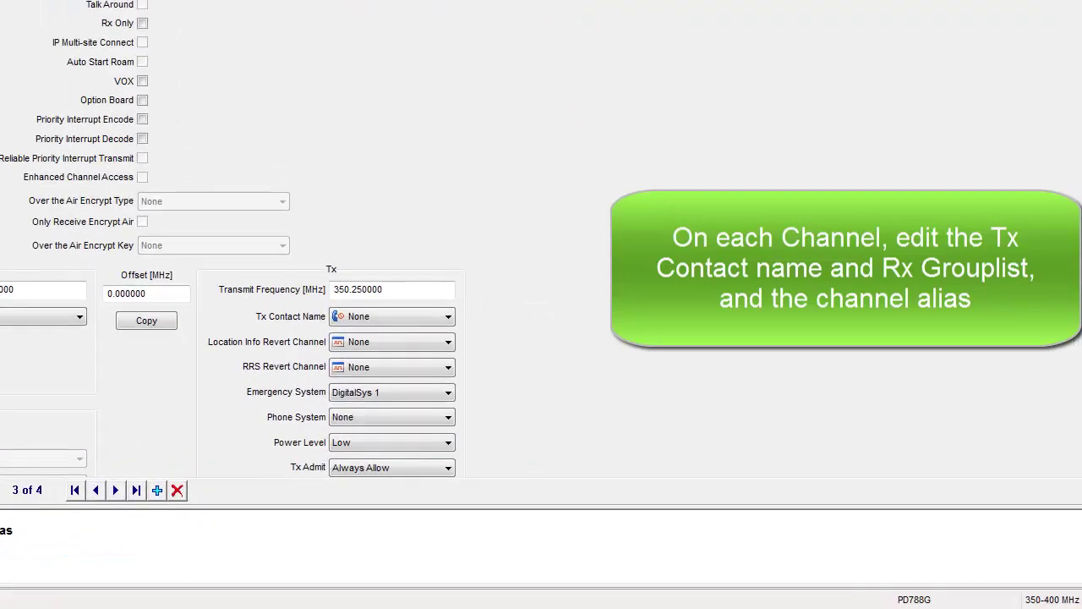
{"action": "left_click", "coordinate": [418, 316]}
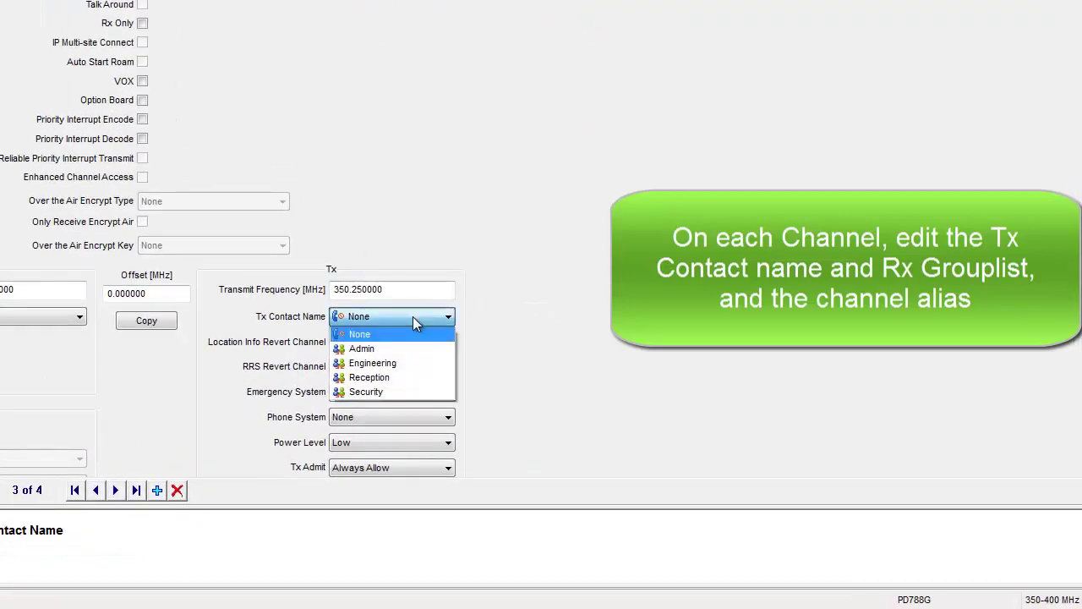
{"action": "left_click", "coordinate": [402, 365]}
{"action": "left_click", "coordinate": [80, 316]}
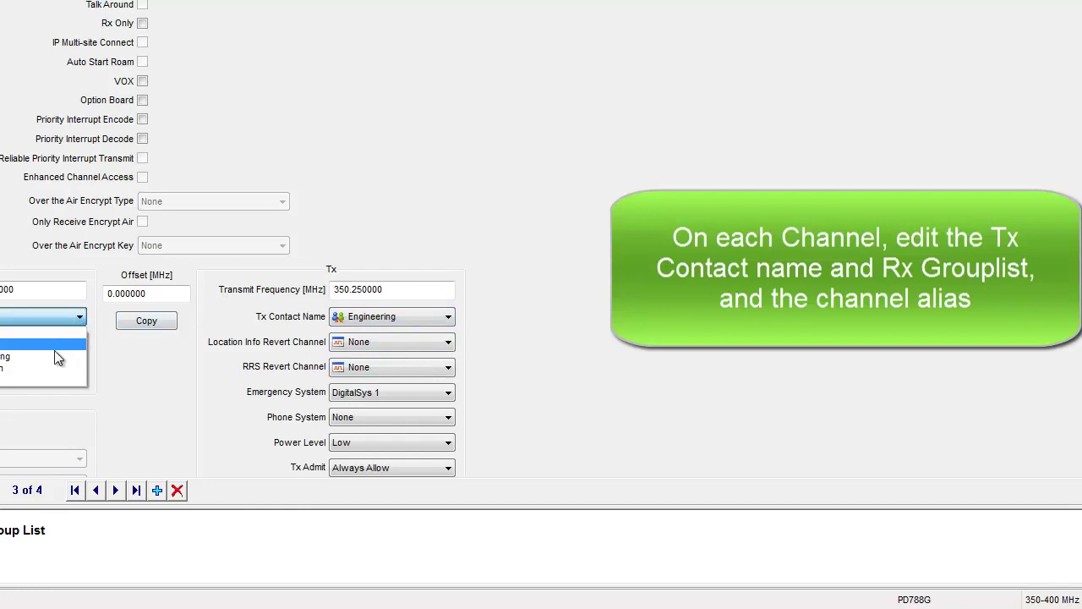
{"action": "left_click", "coordinate": [54, 351]}
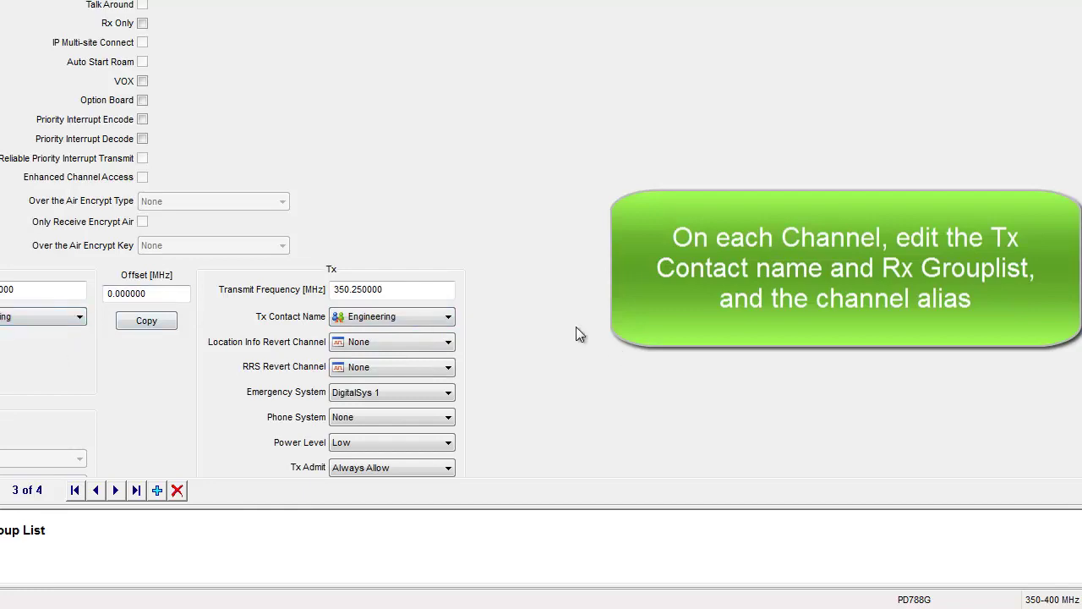
Rename digital channel CH D4 as Reception and set both its Tx contact name and Rx group list to Reception.
{"action": "left_click", "coordinate": [112, 177]}
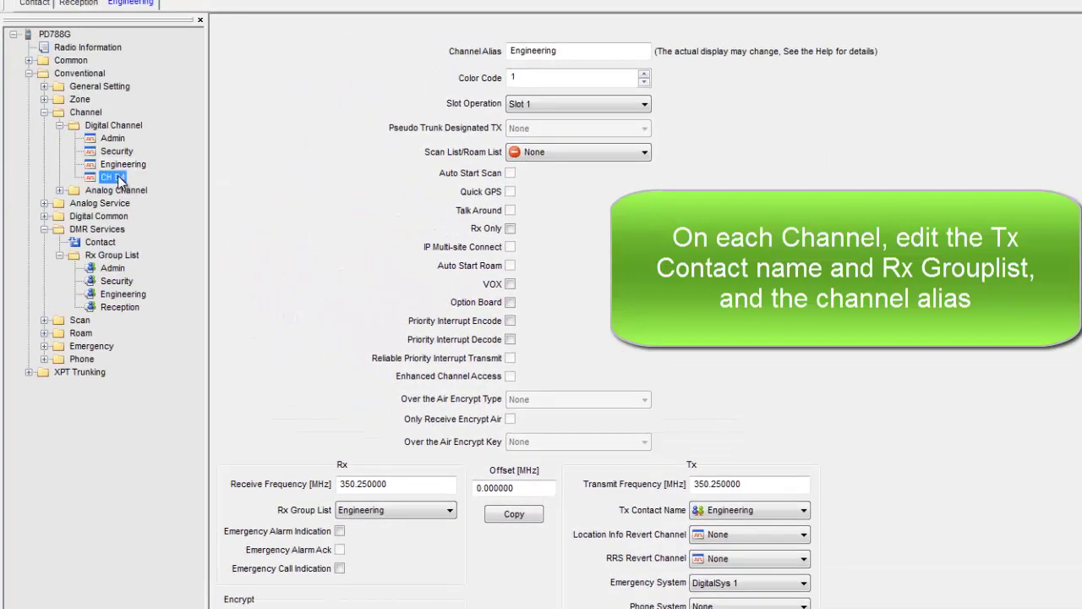
{"action": "left_click_drag", "start_coordinate": [566, 55], "coordinate": [461, 52]}
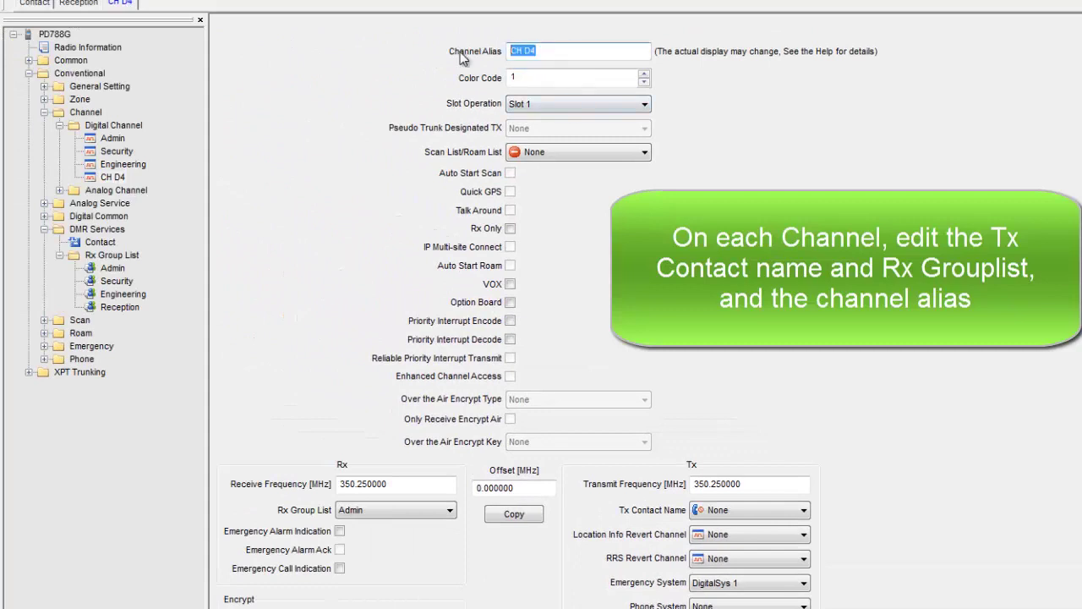
{"action": "type", "text": "Reception"}
{"action": "left_click", "coordinate": [775, 506]}
{"action": "left_click", "coordinate": [744, 571]}
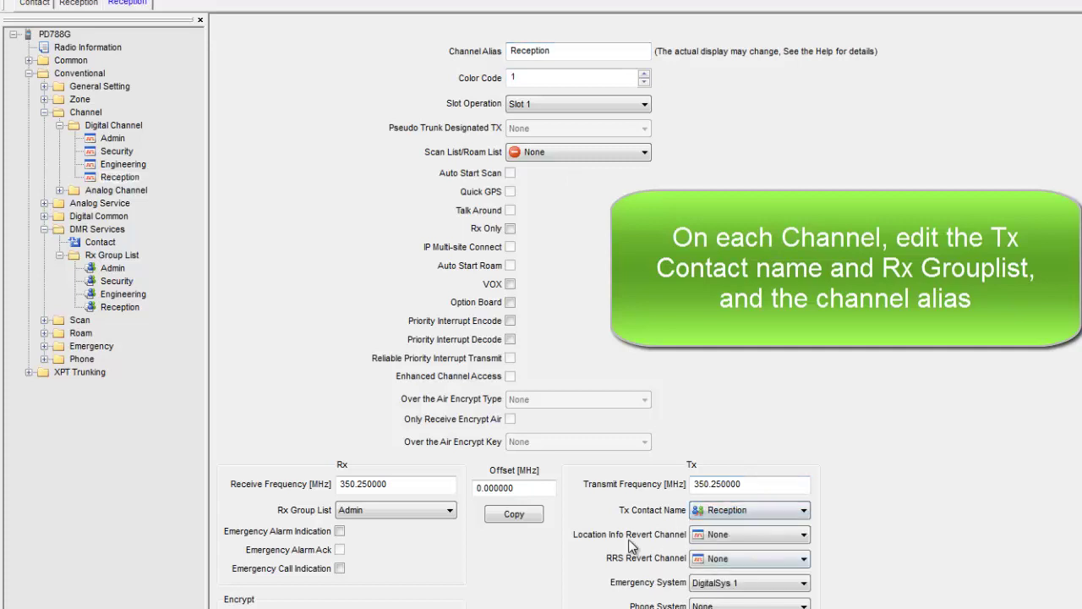
{"action": "left_click", "coordinate": [450, 510]}
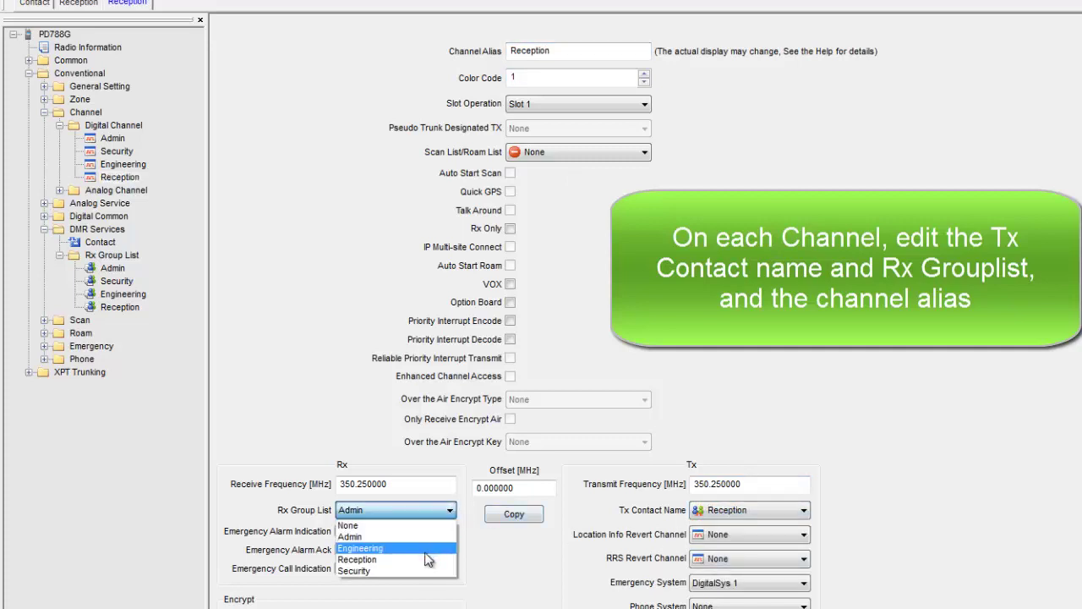
{"action": "left_click", "coordinate": [429, 560]}
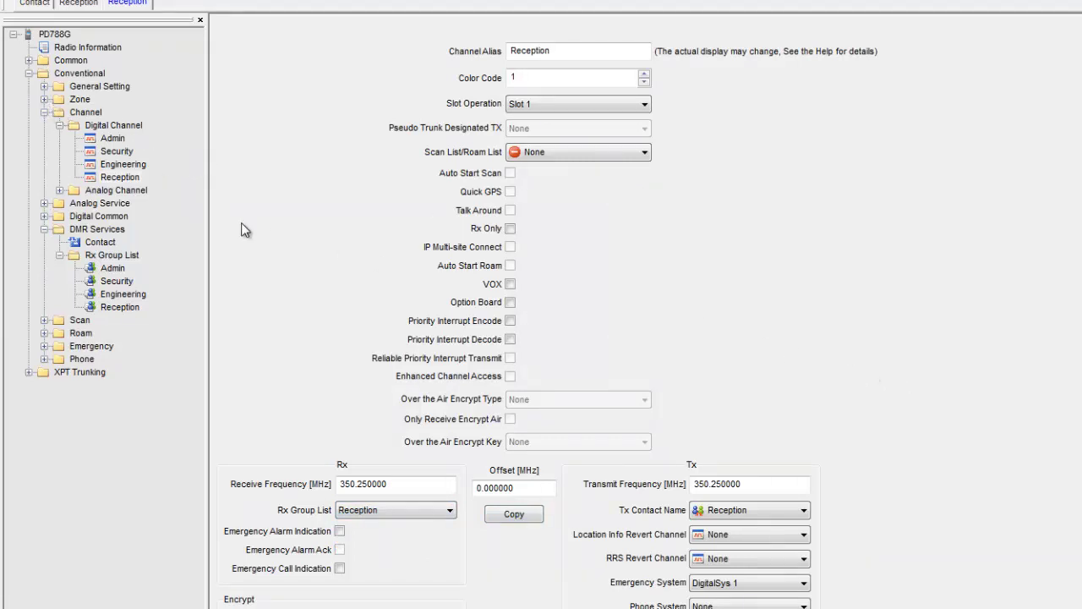
Add the Engineering, Security and Reception channels to the members of Zone 1.
{"action": "left_click", "coordinate": [44, 99]}
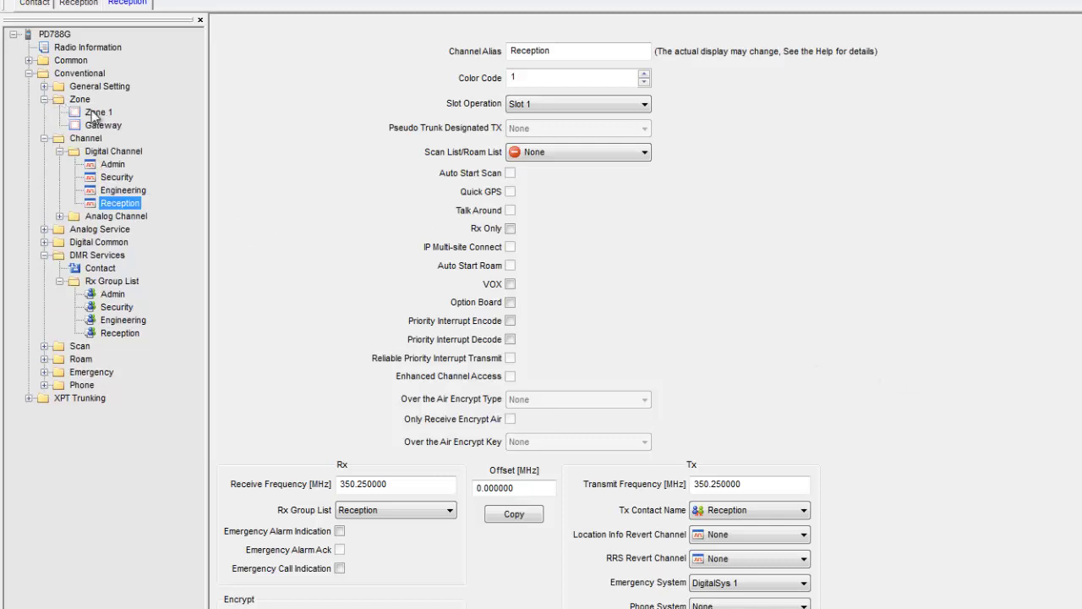
{"action": "left_click", "coordinate": [96, 113]}
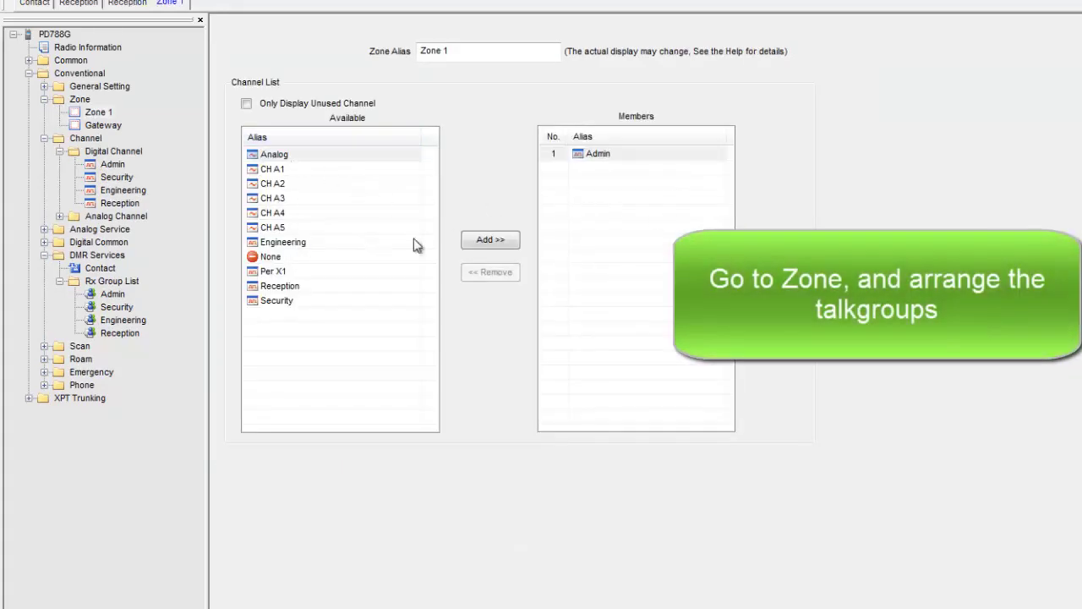
{"action": "left_click", "coordinate": [284, 244]}
{"action": "left_click", "coordinate": [486, 241]}
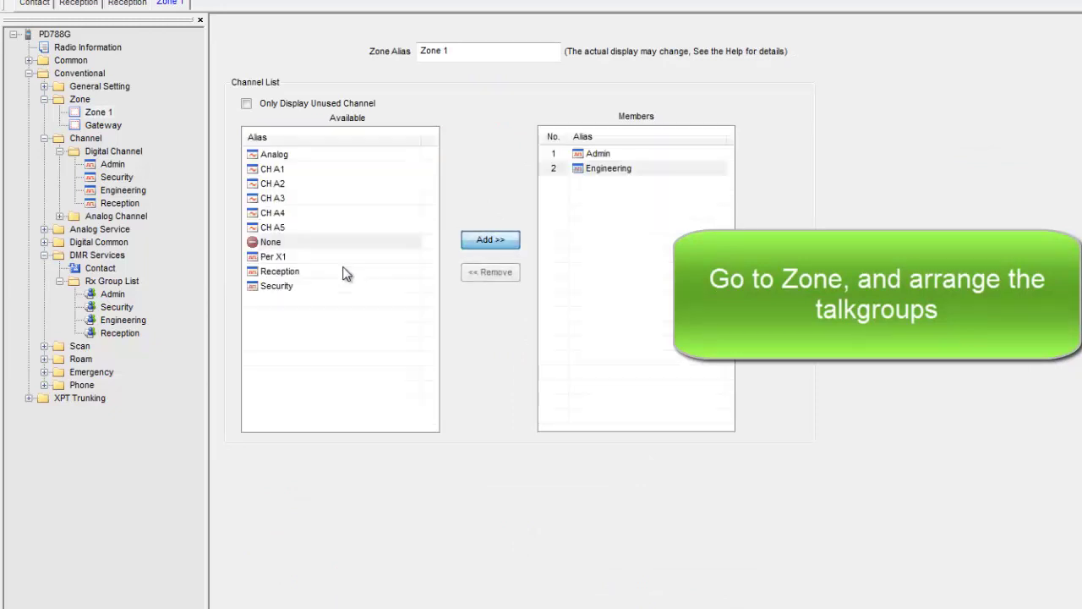
{"action": "left_click", "coordinate": [284, 287]}
{"action": "left_click", "coordinate": [491, 241]}
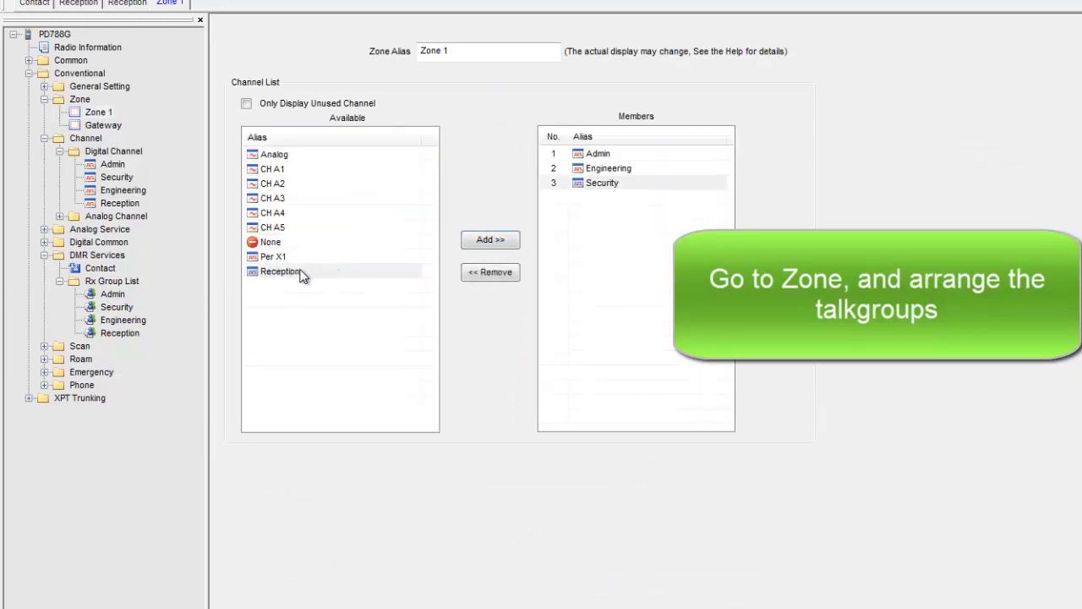
{"action": "left_click", "coordinate": [300, 272]}
{"action": "left_click", "coordinate": [492, 243]}
Move Security above Engineering in Zone 1's member list and check the order of all four channels.
{"action": "left_click", "coordinate": [619, 155]}
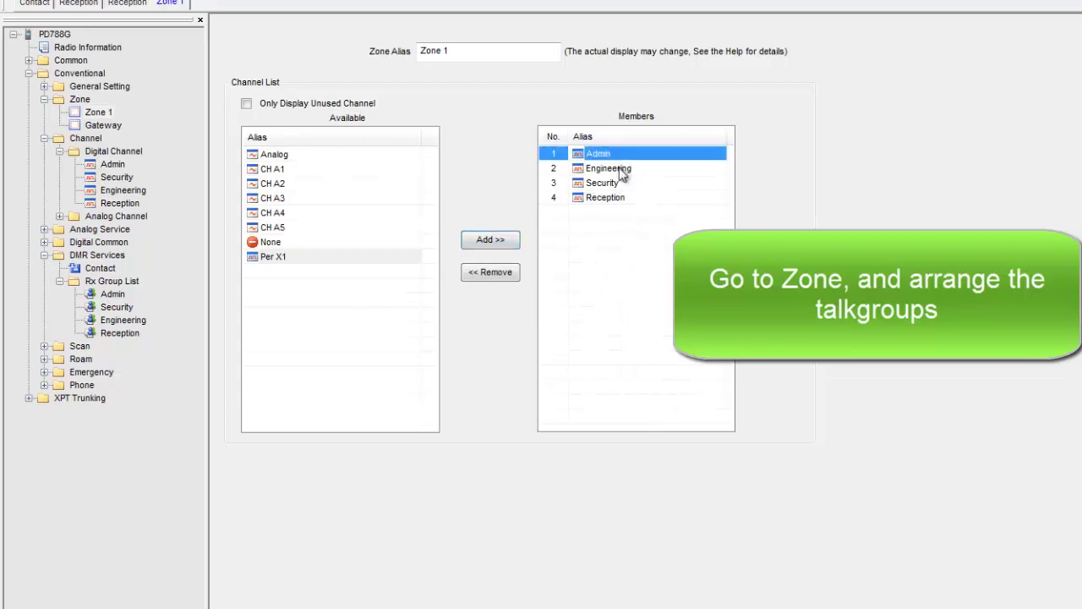
{"action": "left_click", "coordinate": [620, 169]}
{"action": "left_click", "coordinate": [615, 183]}
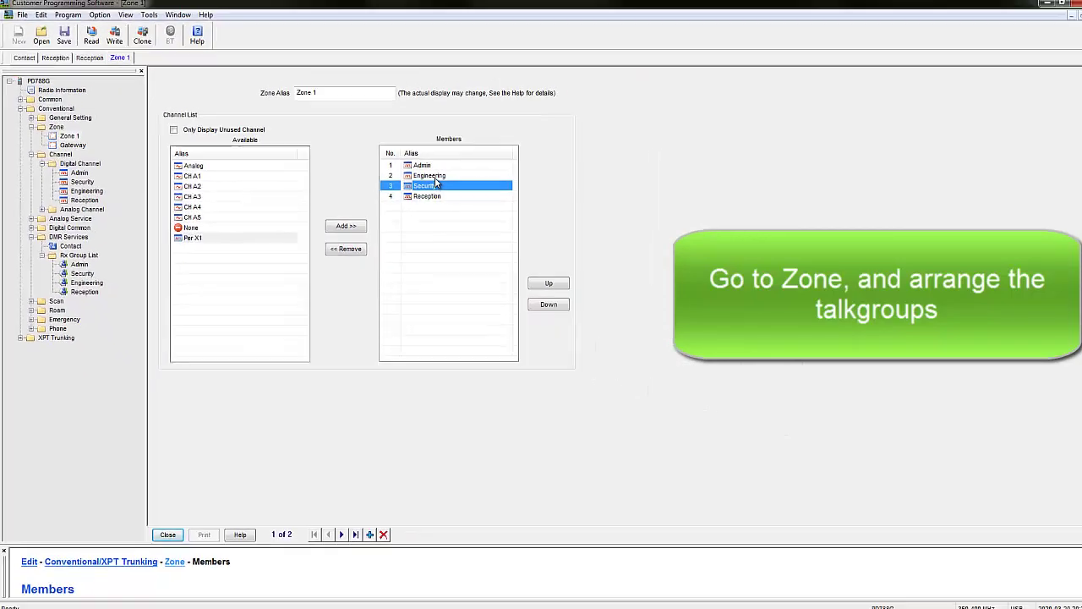
{"action": "left_click", "coordinate": [541, 283]}
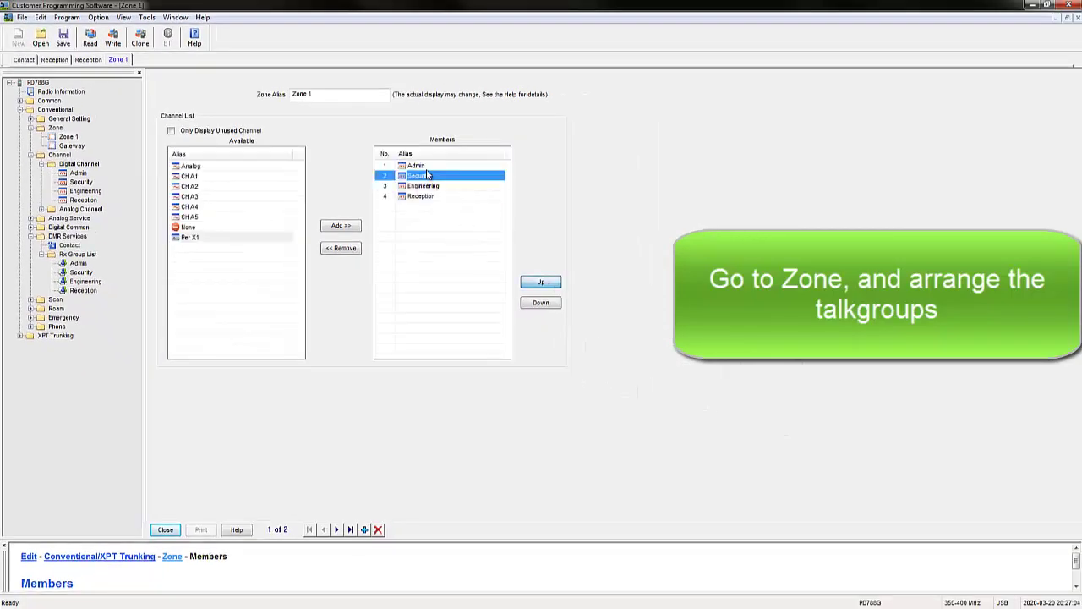
{"action": "left_click", "coordinate": [427, 166]}
{"action": "left_click", "coordinate": [428, 176]}
{"action": "left_click", "coordinate": [429, 185]}
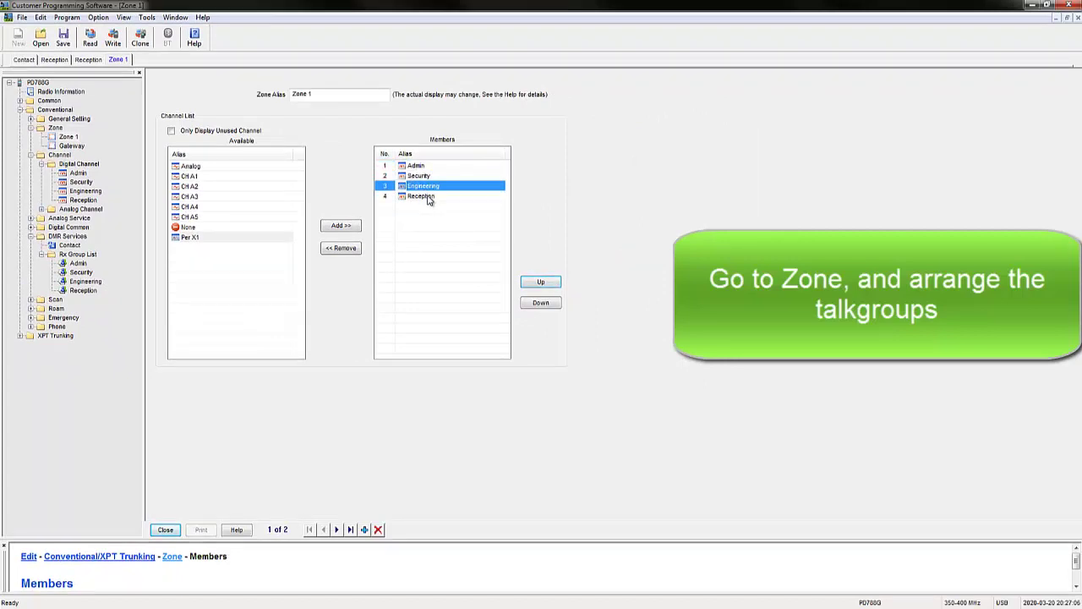
{"action": "left_click", "coordinate": [431, 196]}
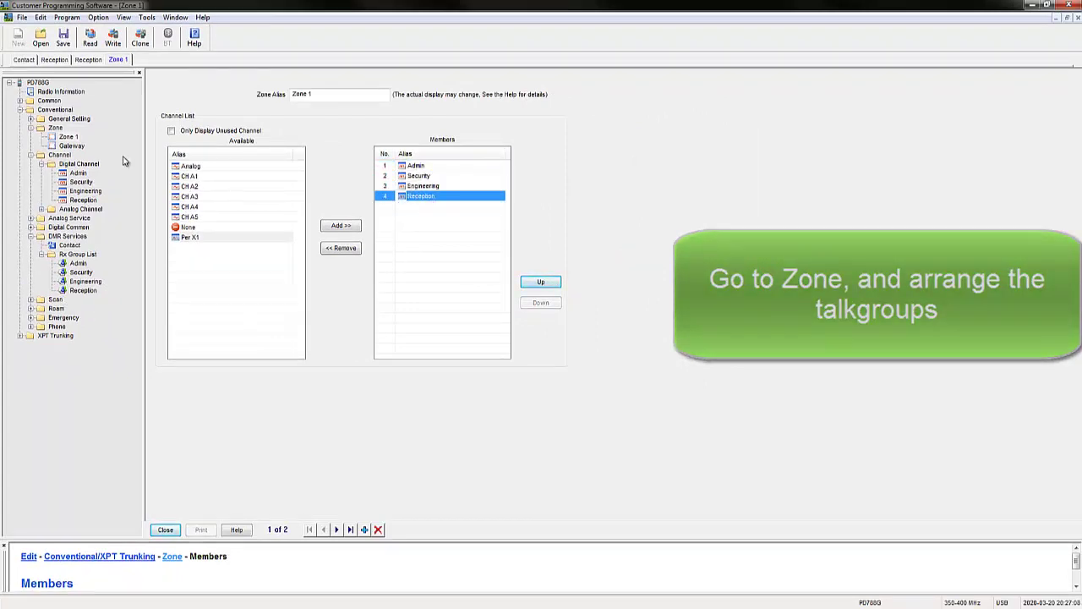
Set the digital radio ID to 1111 in the basic settings of Digital Common.
{"action": "left_click", "coordinate": [30, 227]}
{"action": "left_click", "coordinate": [66, 236]}
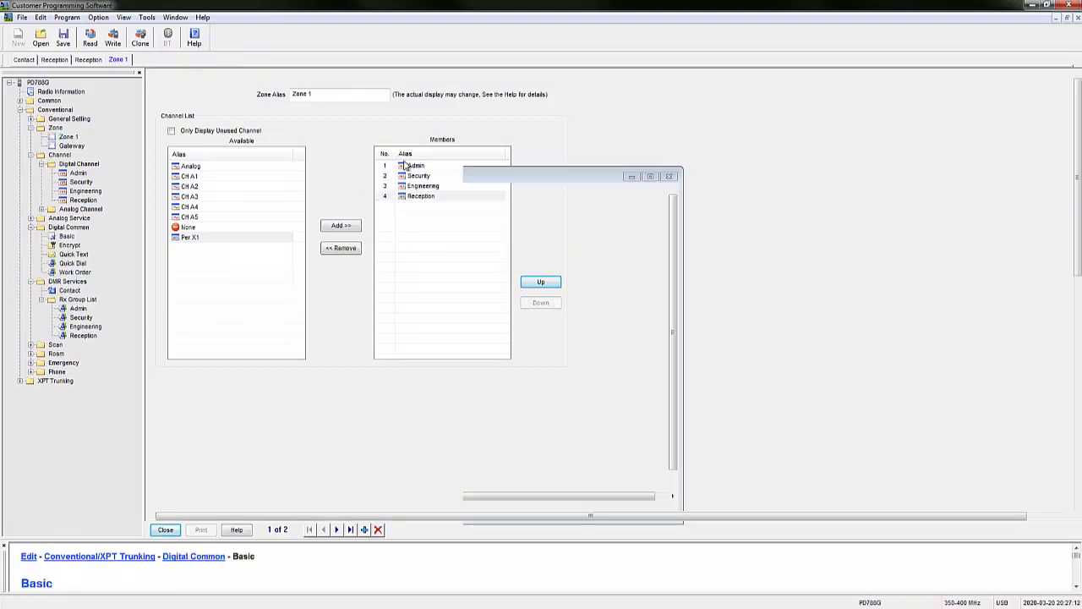
{"action": "left_click", "coordinate": [343, 111]}
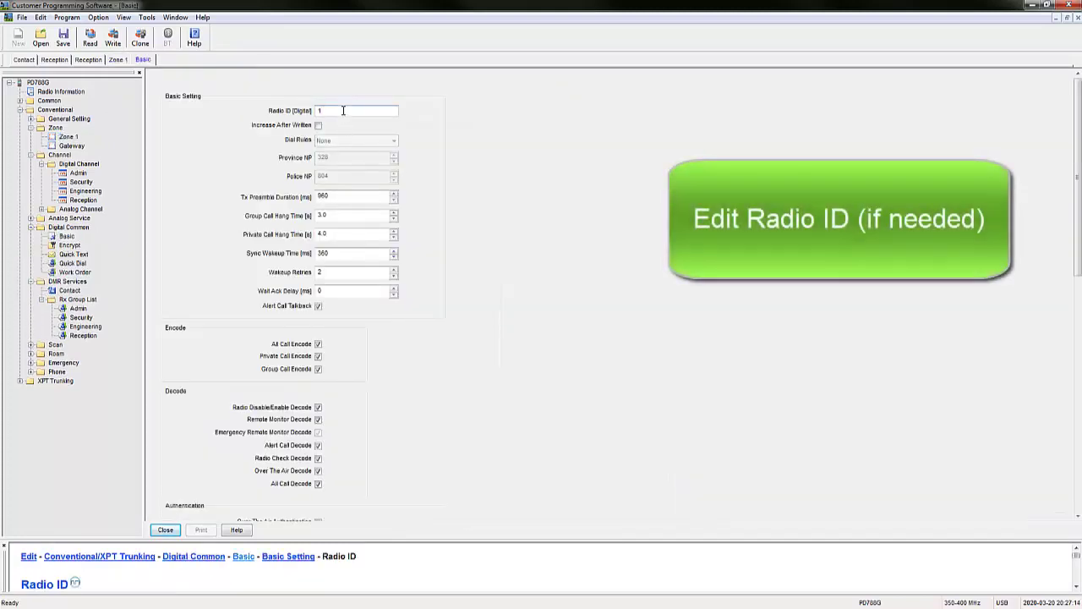
{"action": "type", "text": "111"}
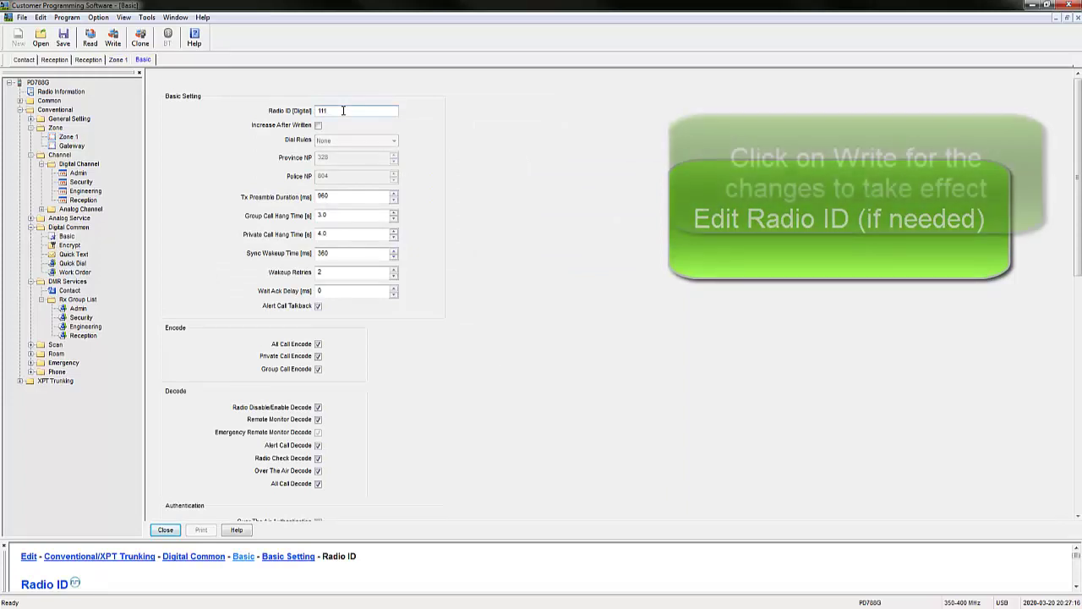
Write the programmed data to the radio and acknowledge the transfer message.
{"action": "left_click", "coordinate": [119, 42]}
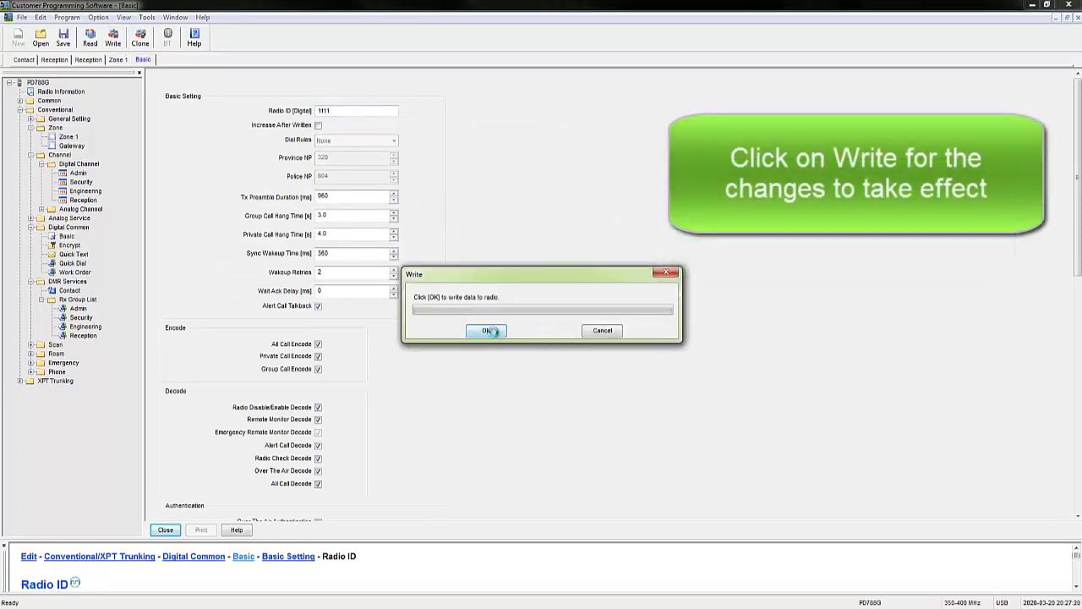
{"action": "left_click", "coordinate": [493, 331]}
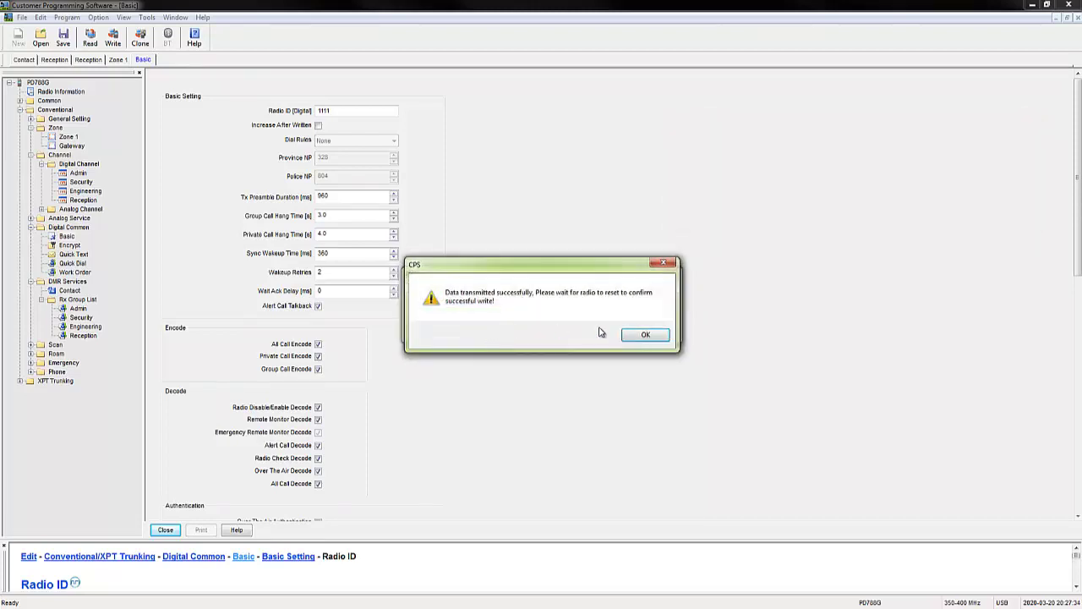
{"action": "left_click", "coordinate": [630, 335]}
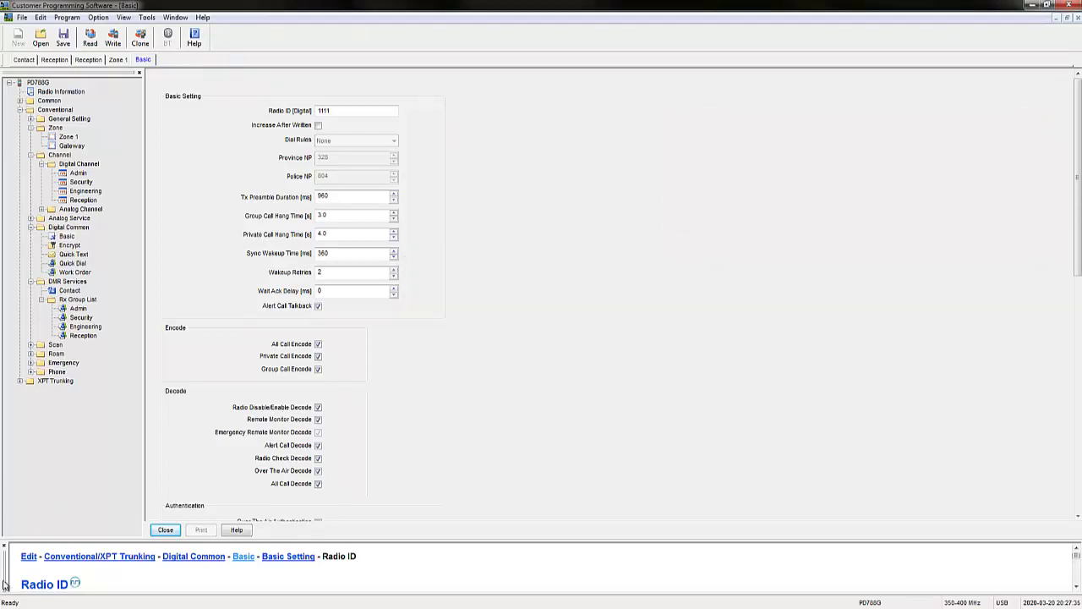